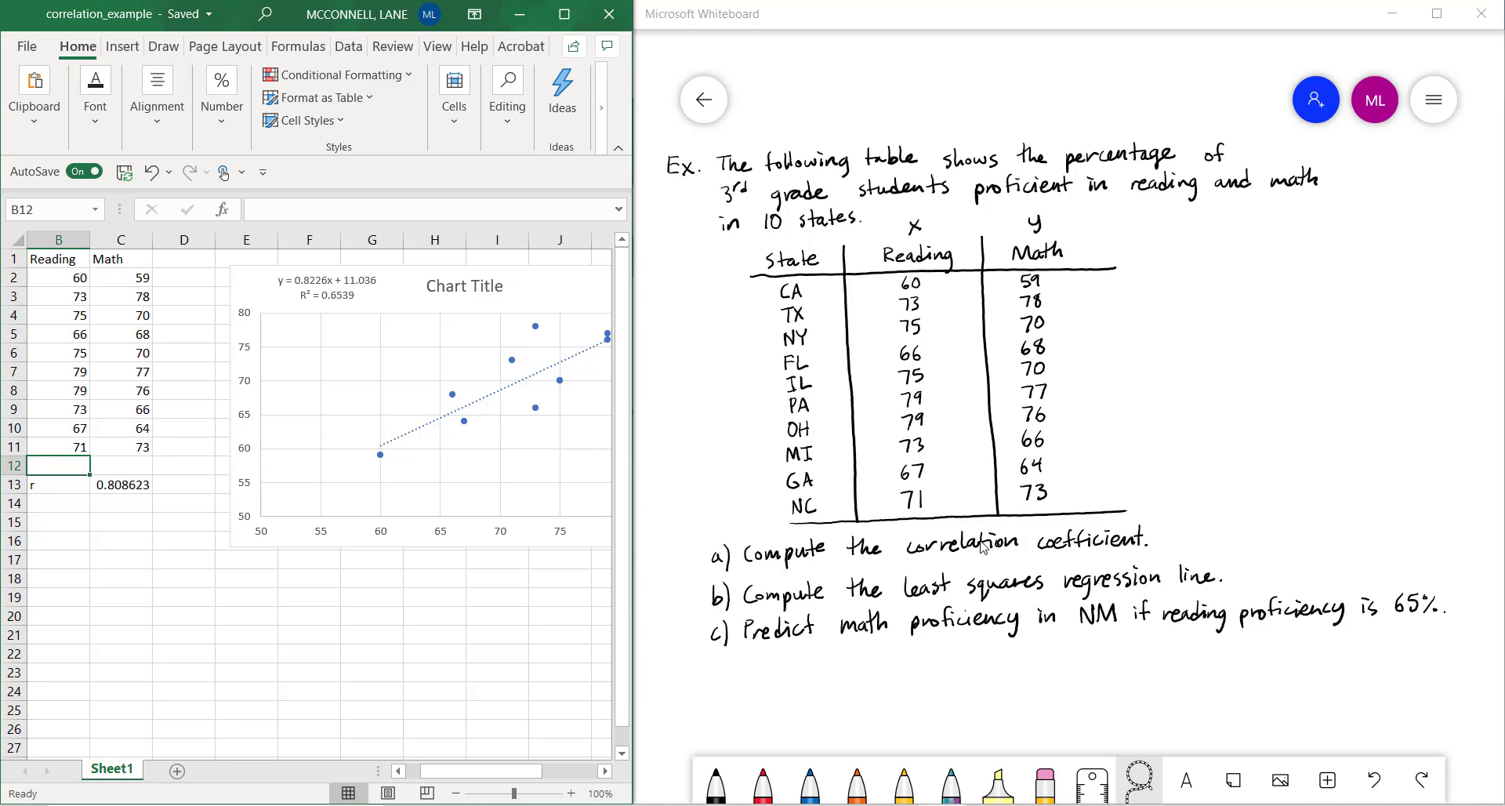
# Inspect the r label and the correlation formula in cells B13 and C13
pyautogui.click(57, 486)
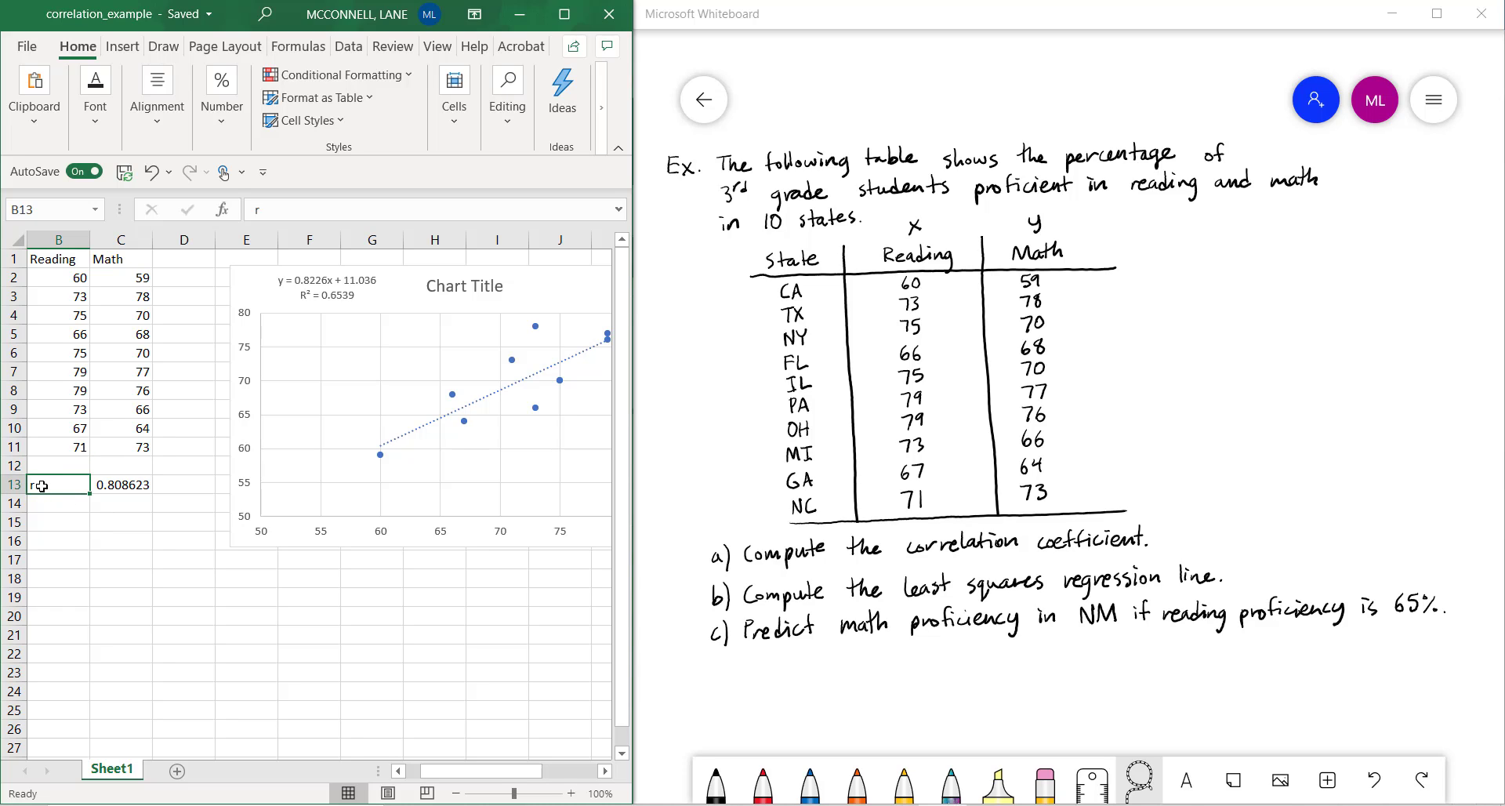
pyautogui.click(126, 486)
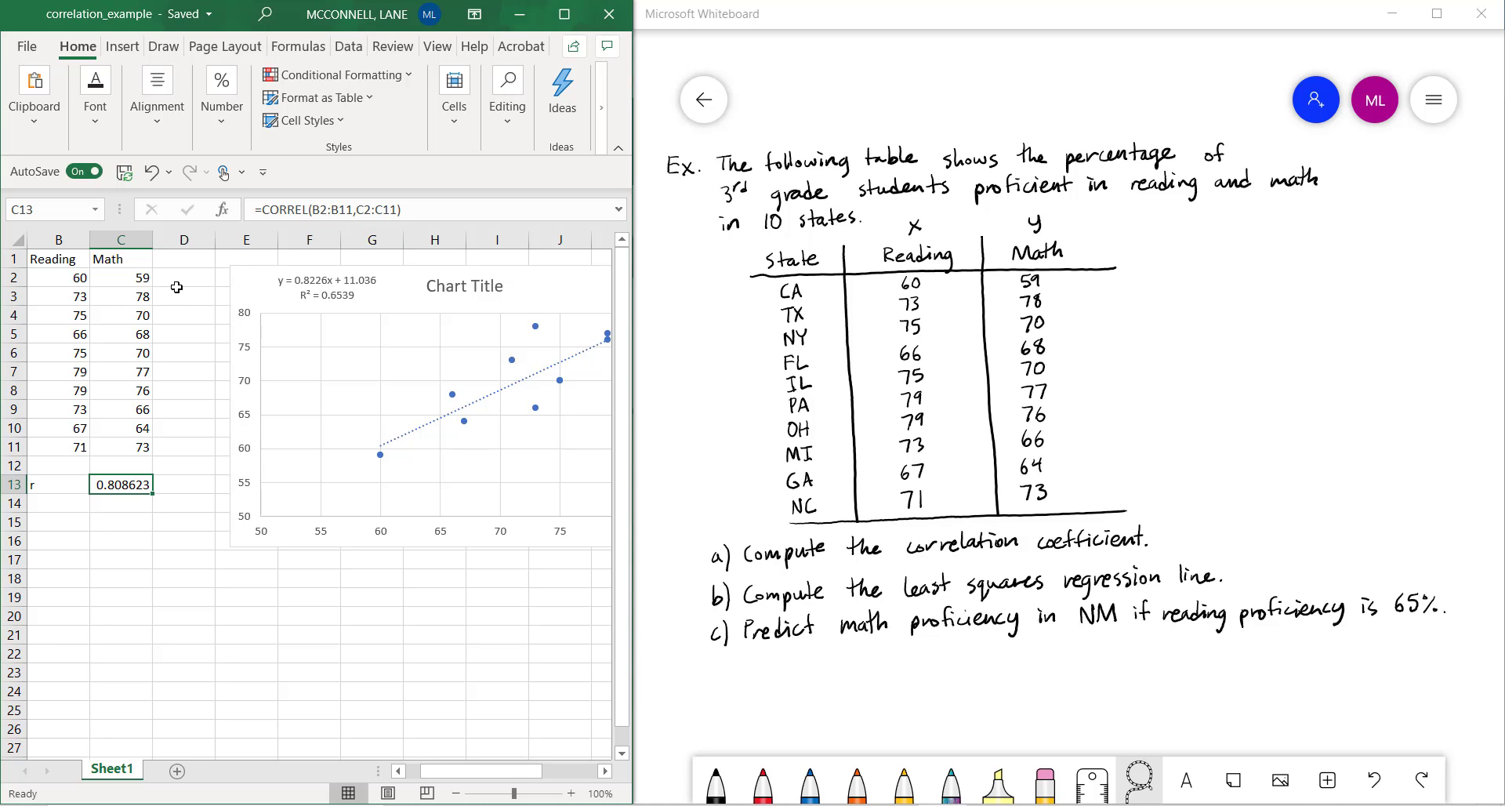
pyautogui.click(70, 505)
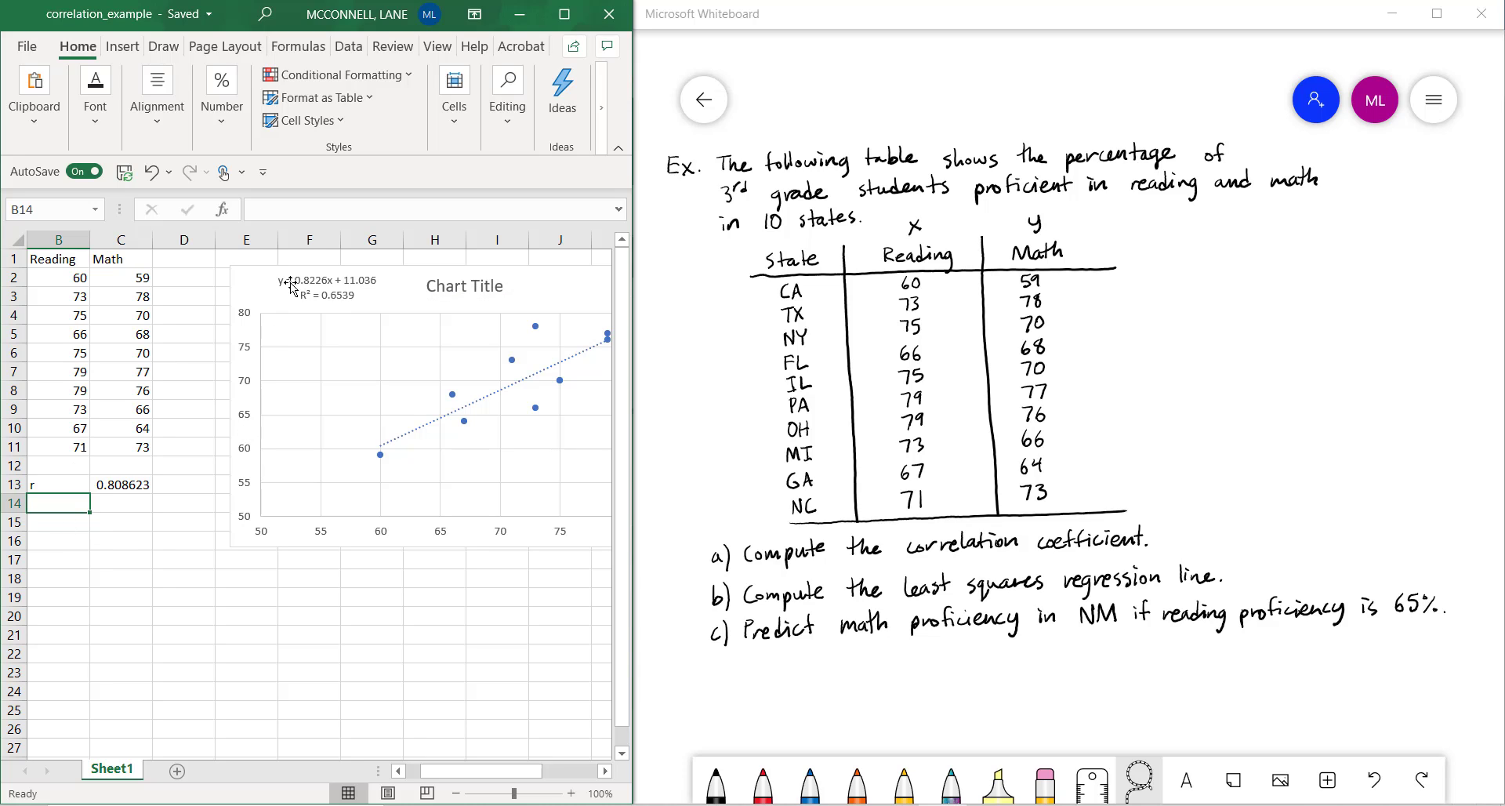
# Move the scatter chart over so it starts around column F, and enter the label LSRL in cell B15
pyautogui.moveTo(271, 275); pyautogui.dragTo(355, 282)
pyautogui.click(47, 523)
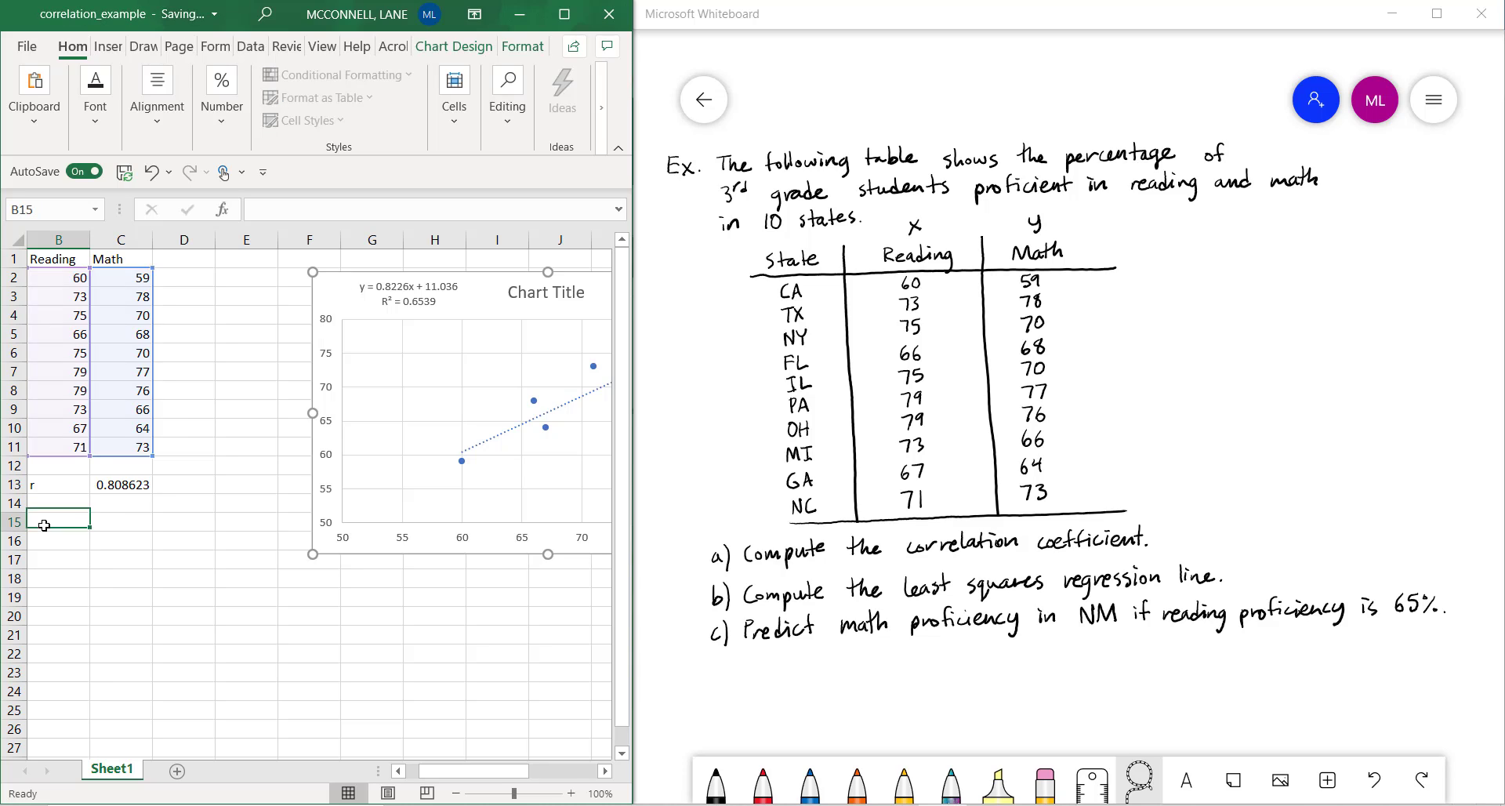
pyautogui.write('LSRL')
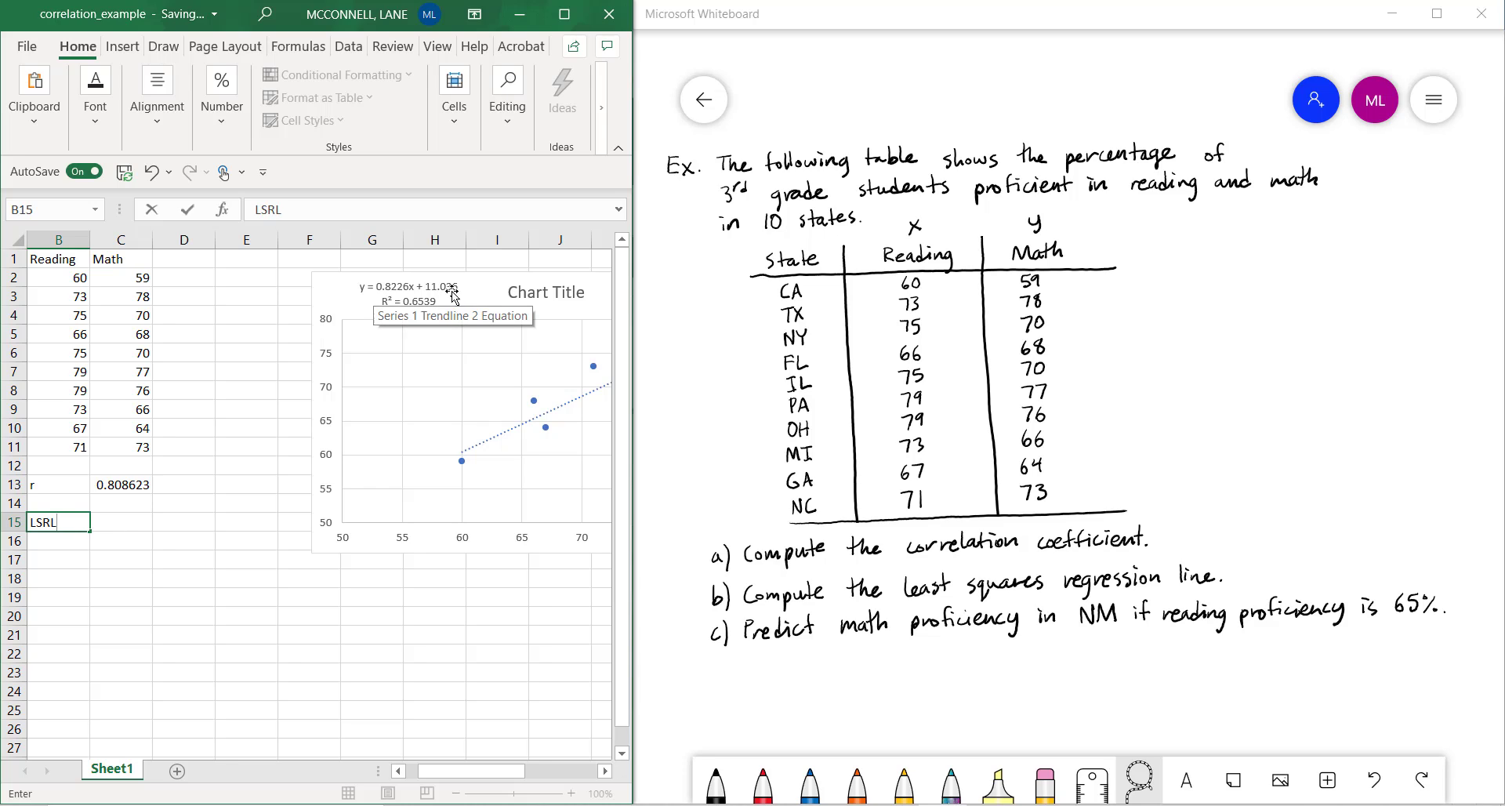
# Enter =LINEST(C2:C11,B2:B11) in cell C15, with Math as the known y values and Reading as the known x values
pyautogui.click(111, 523)
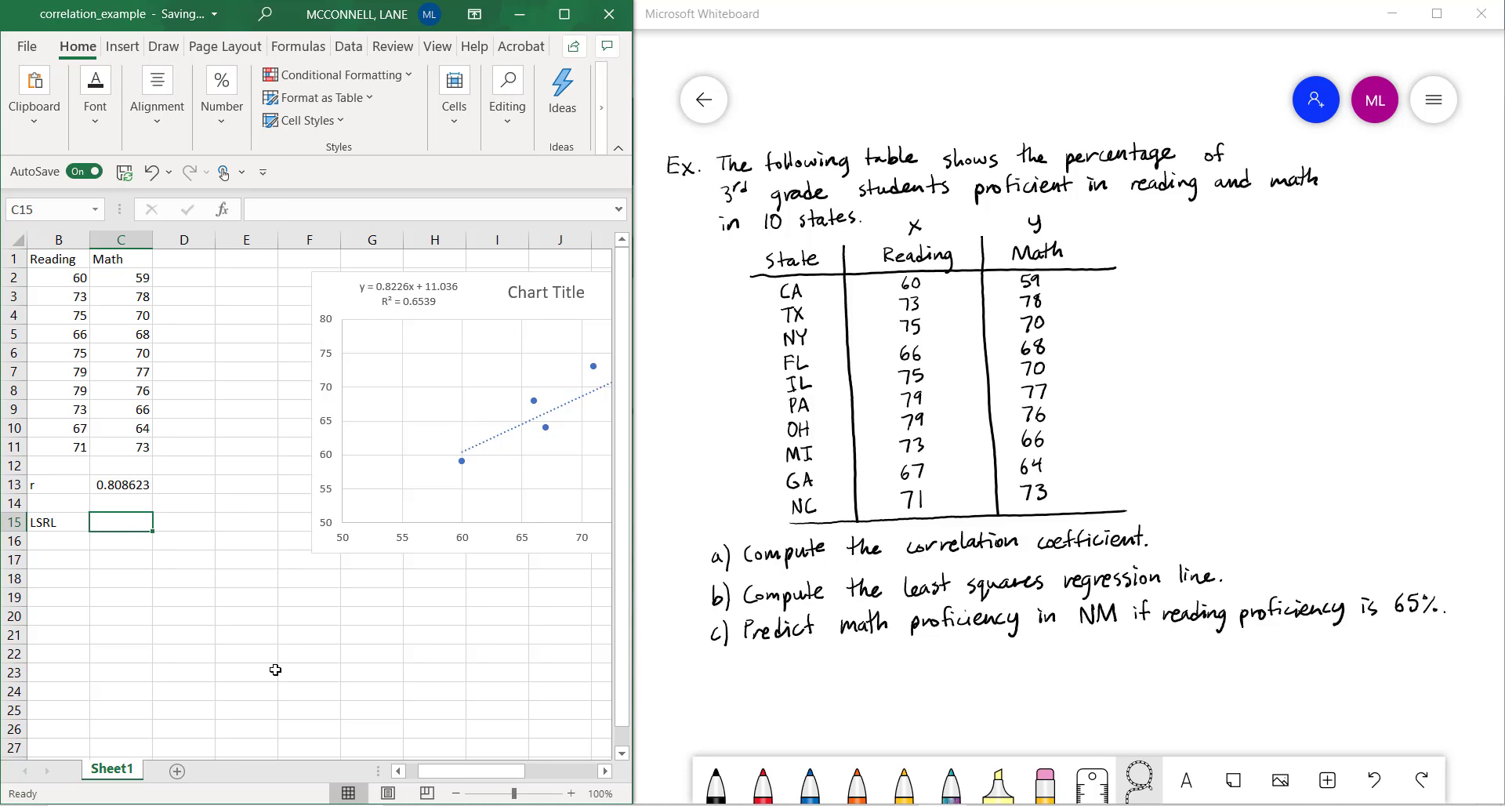
pyautogui.write('=')
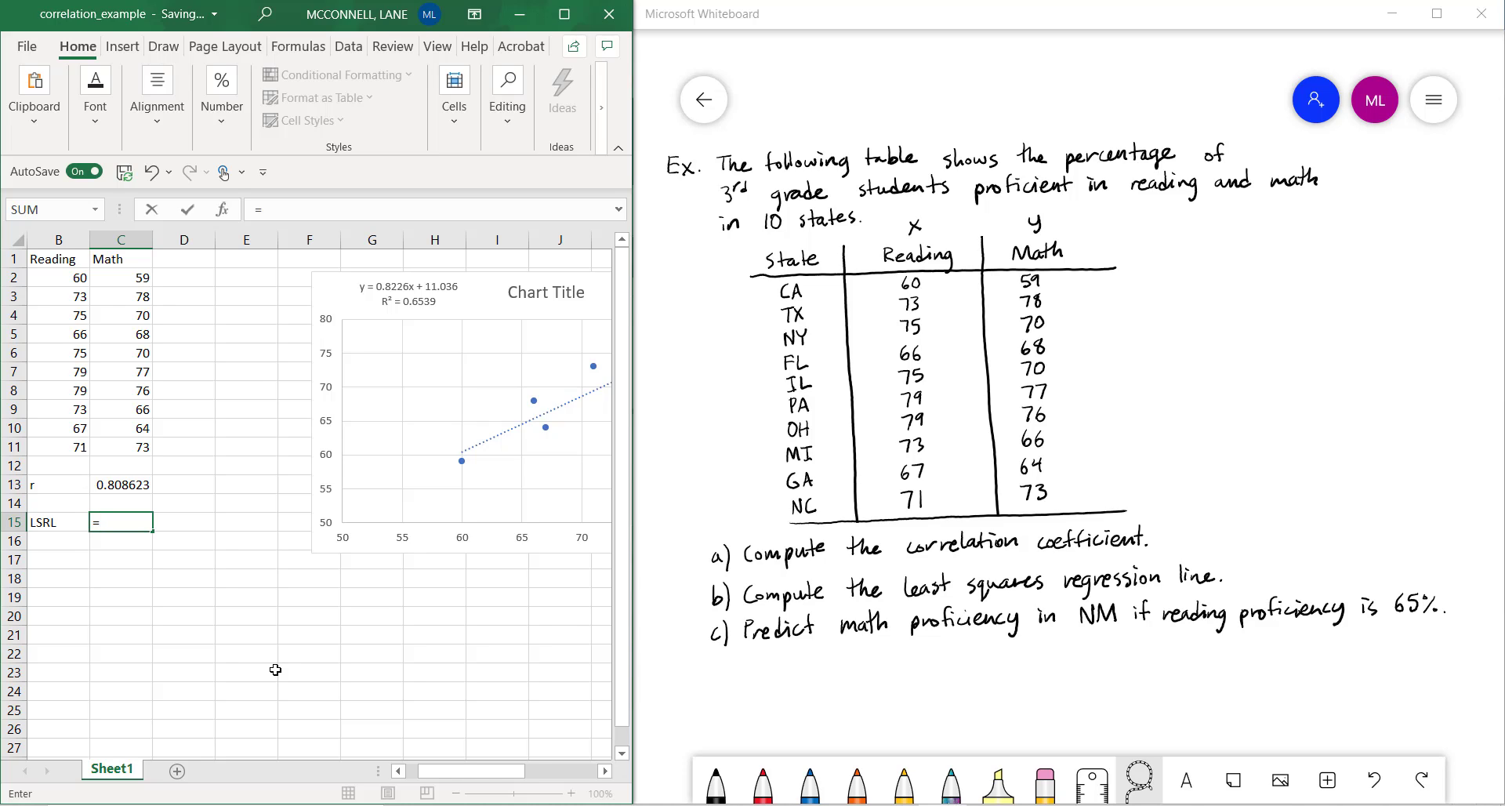
pyautogui.write('L')
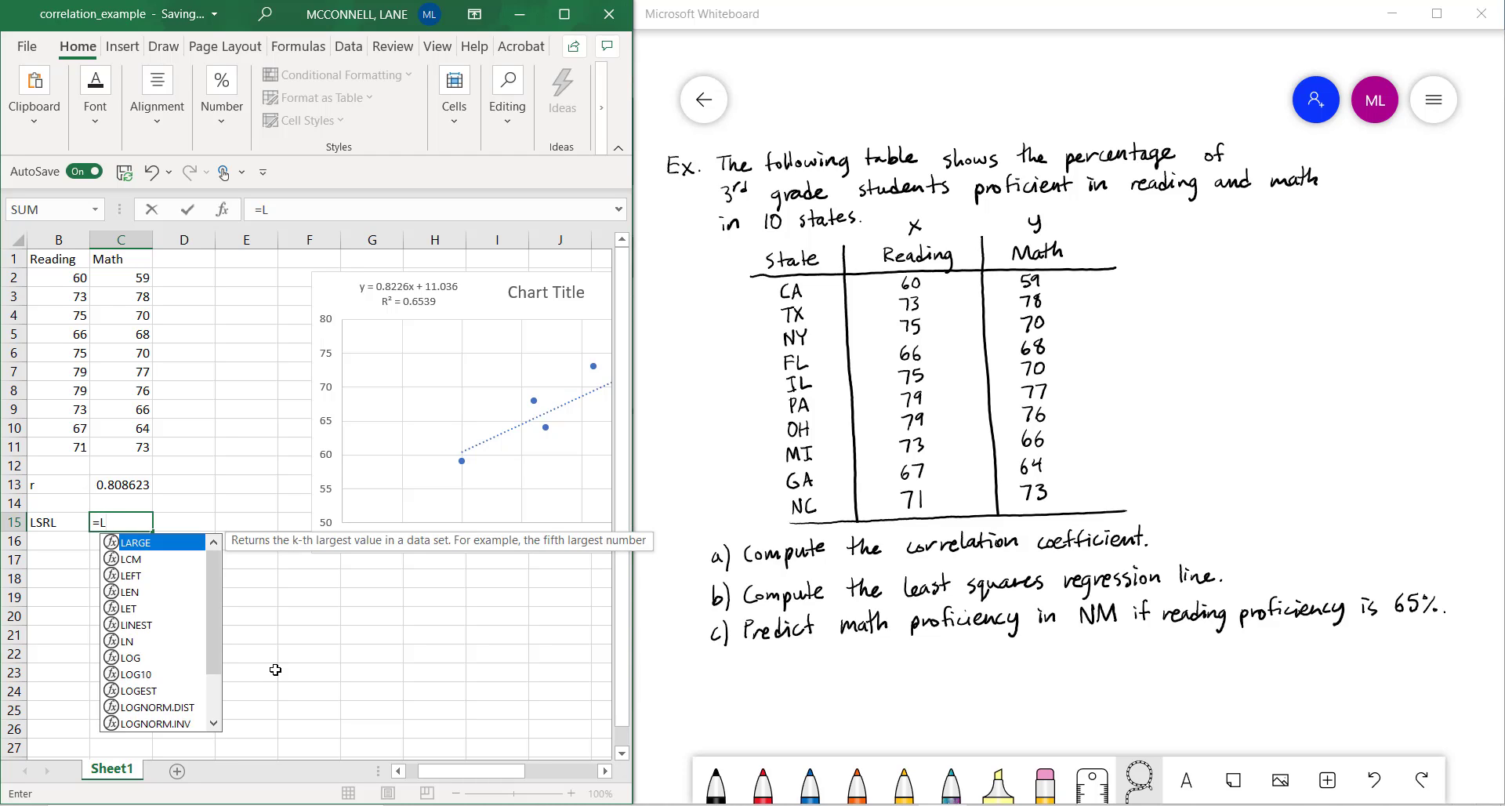
pyautogui.write('in')
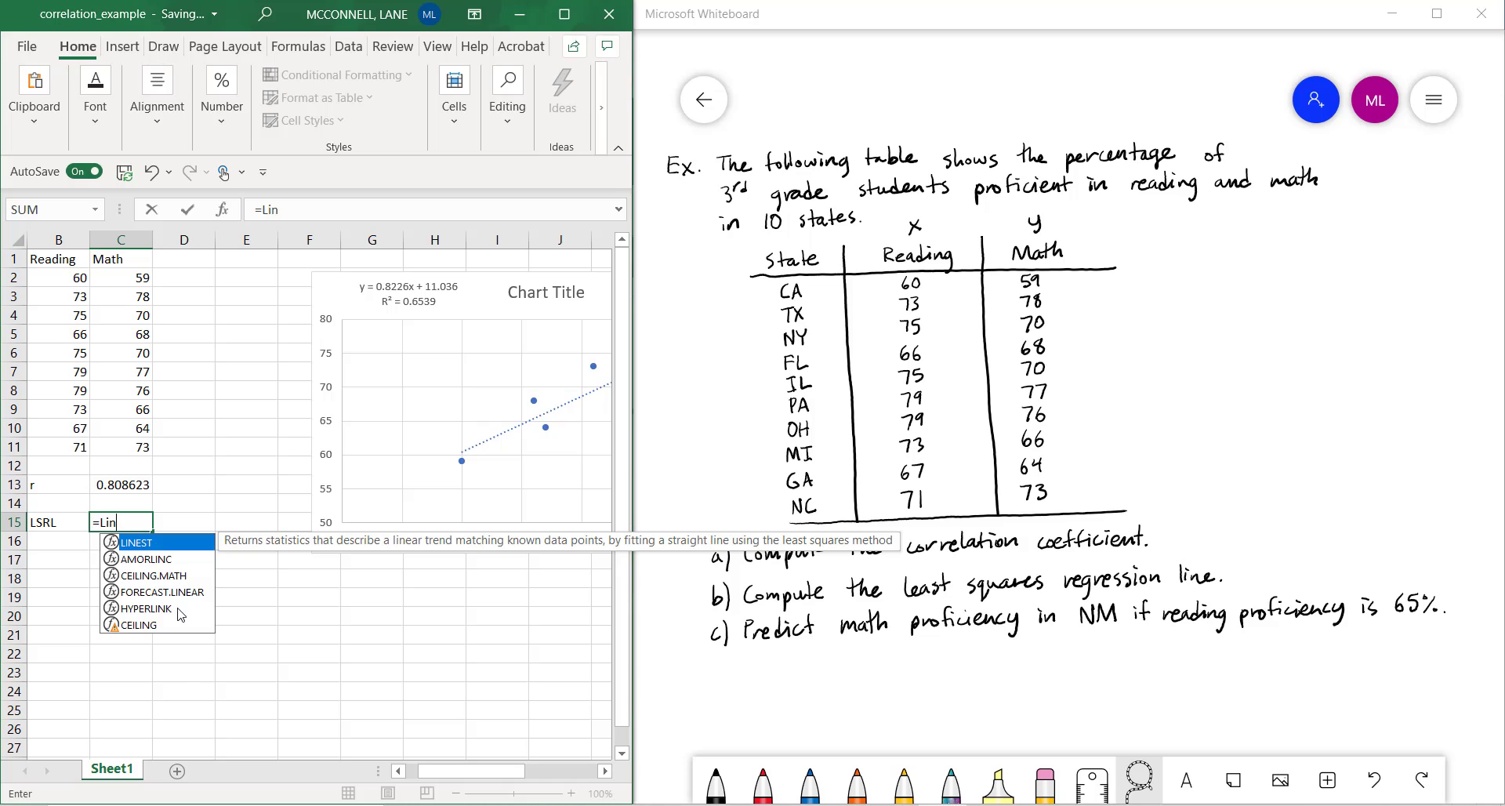
pyautogui.doubleClick(165, 549)
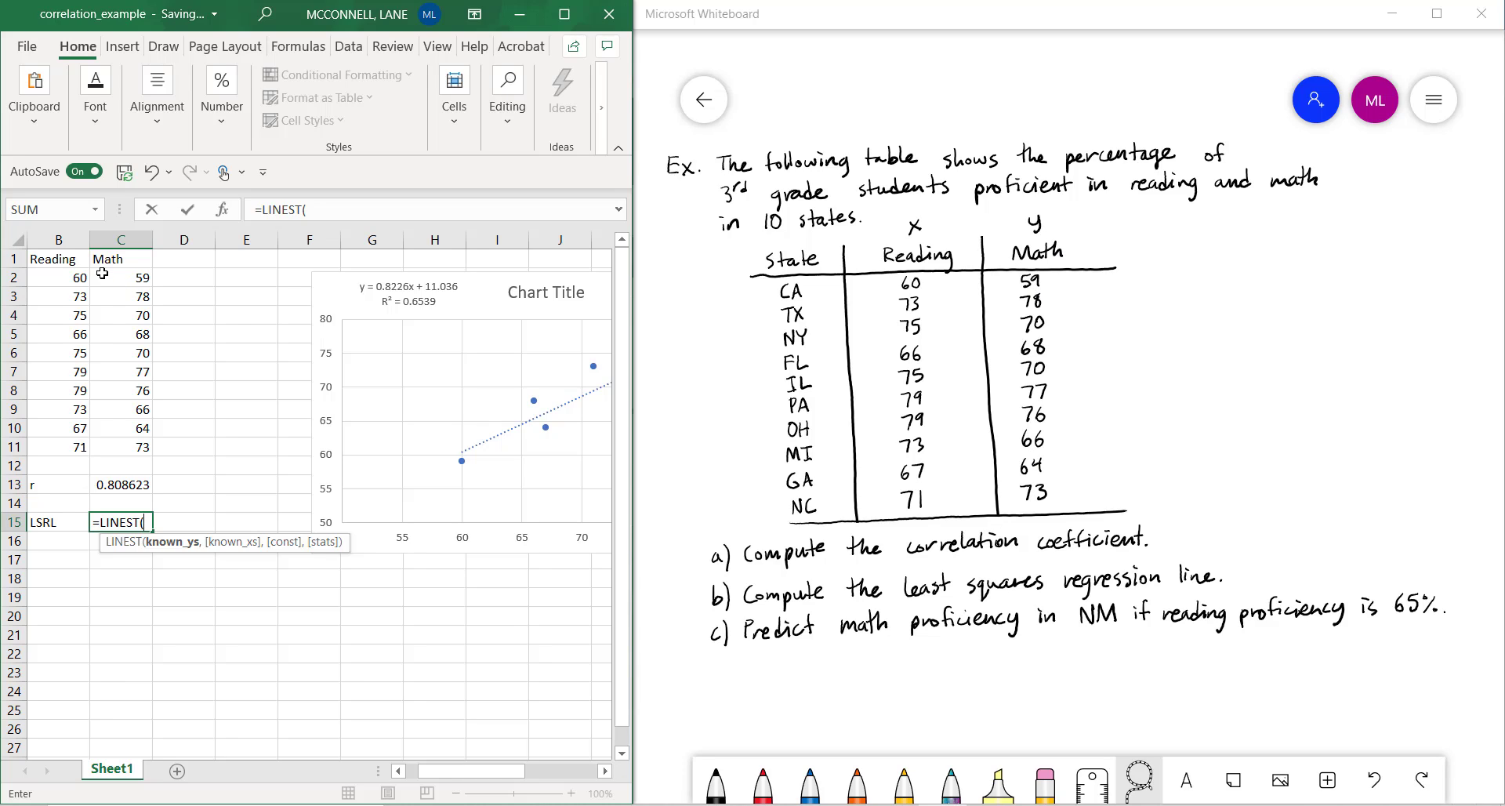
pyautogui.moveTo(102, 273); pyautogui.dragTo(141, 447)
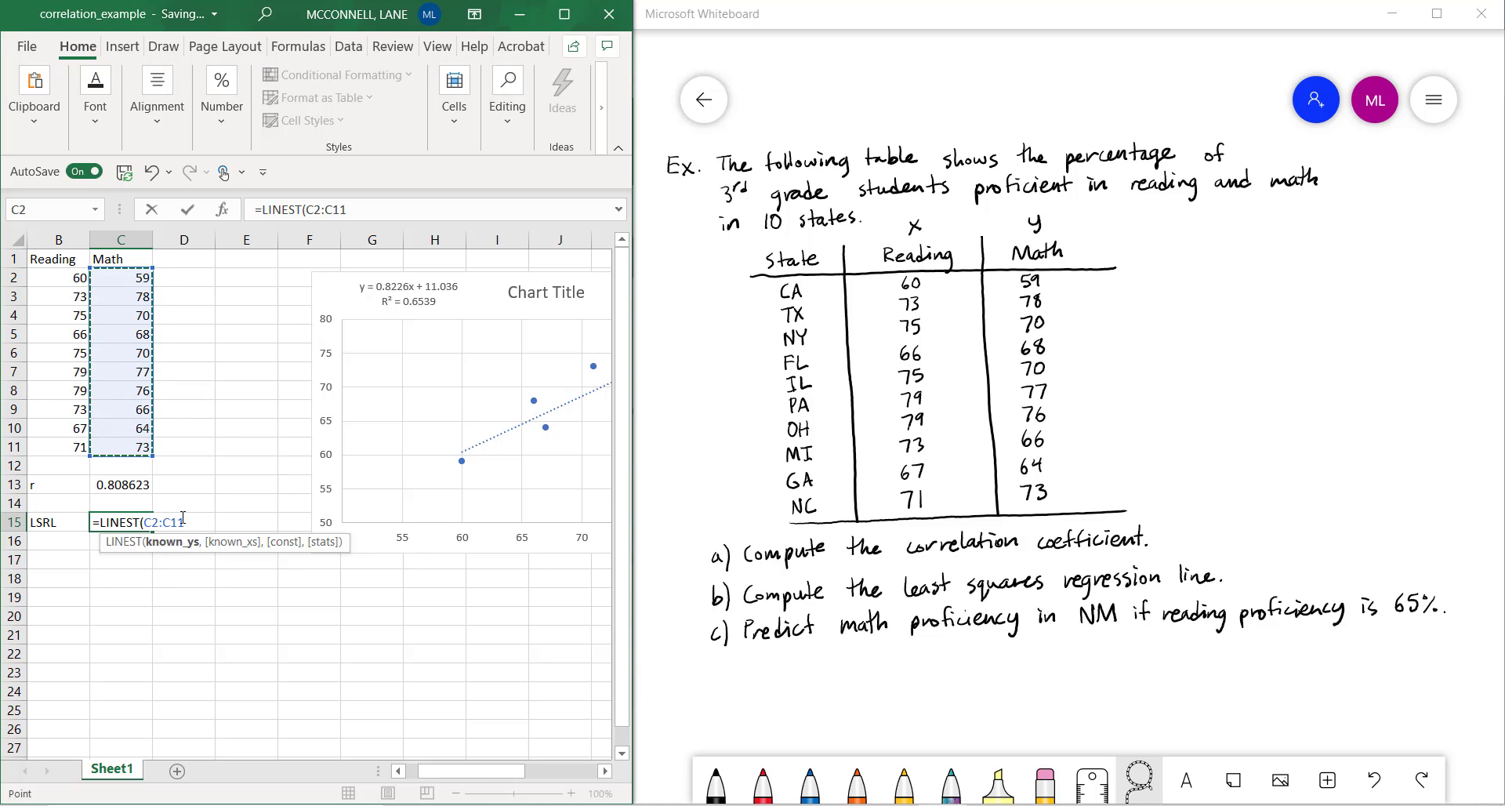
pyautogui.write(',')
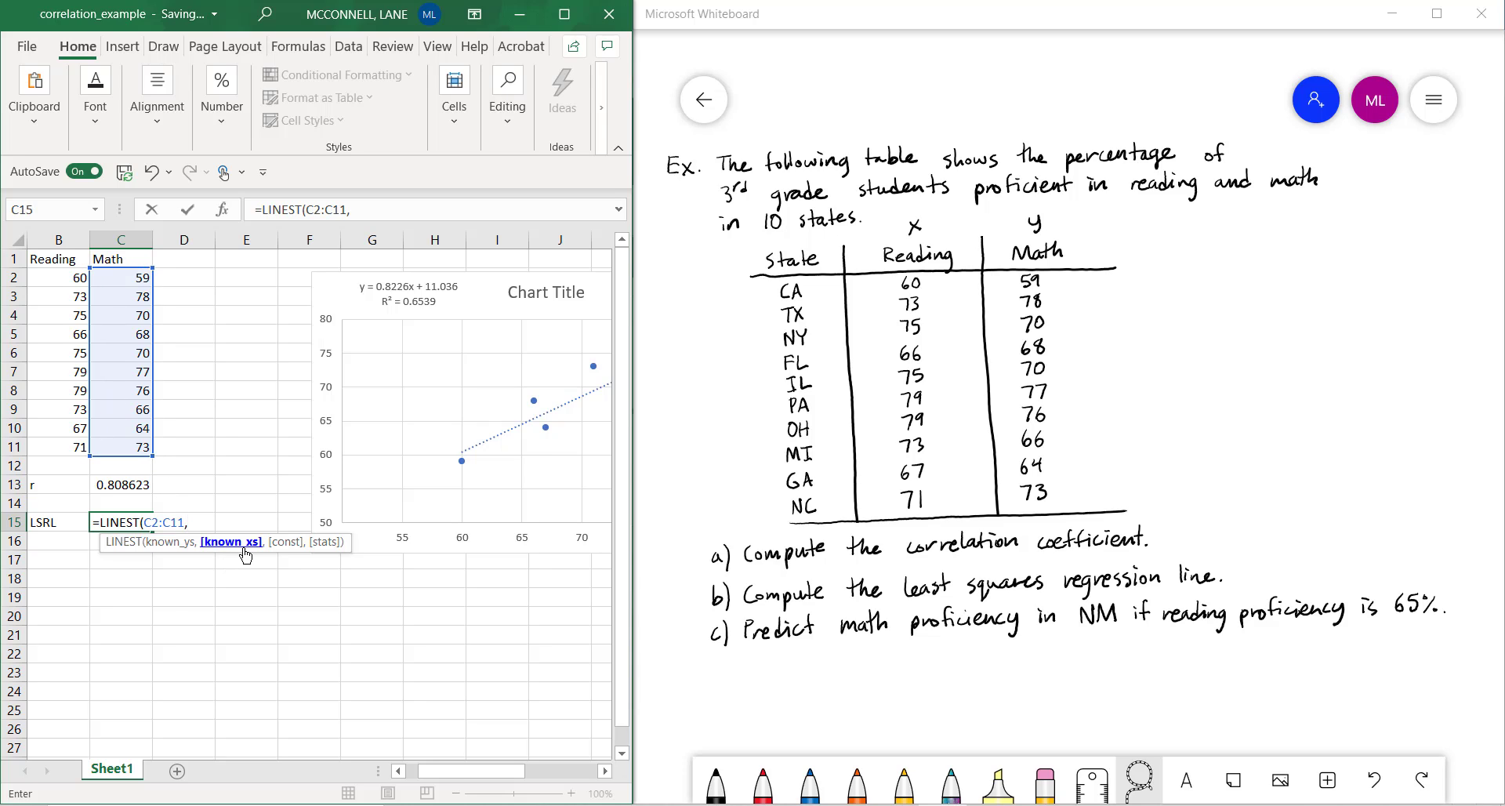
pyautogui.moveTo(40, 278); pyautogui.dragTo(70, 451)
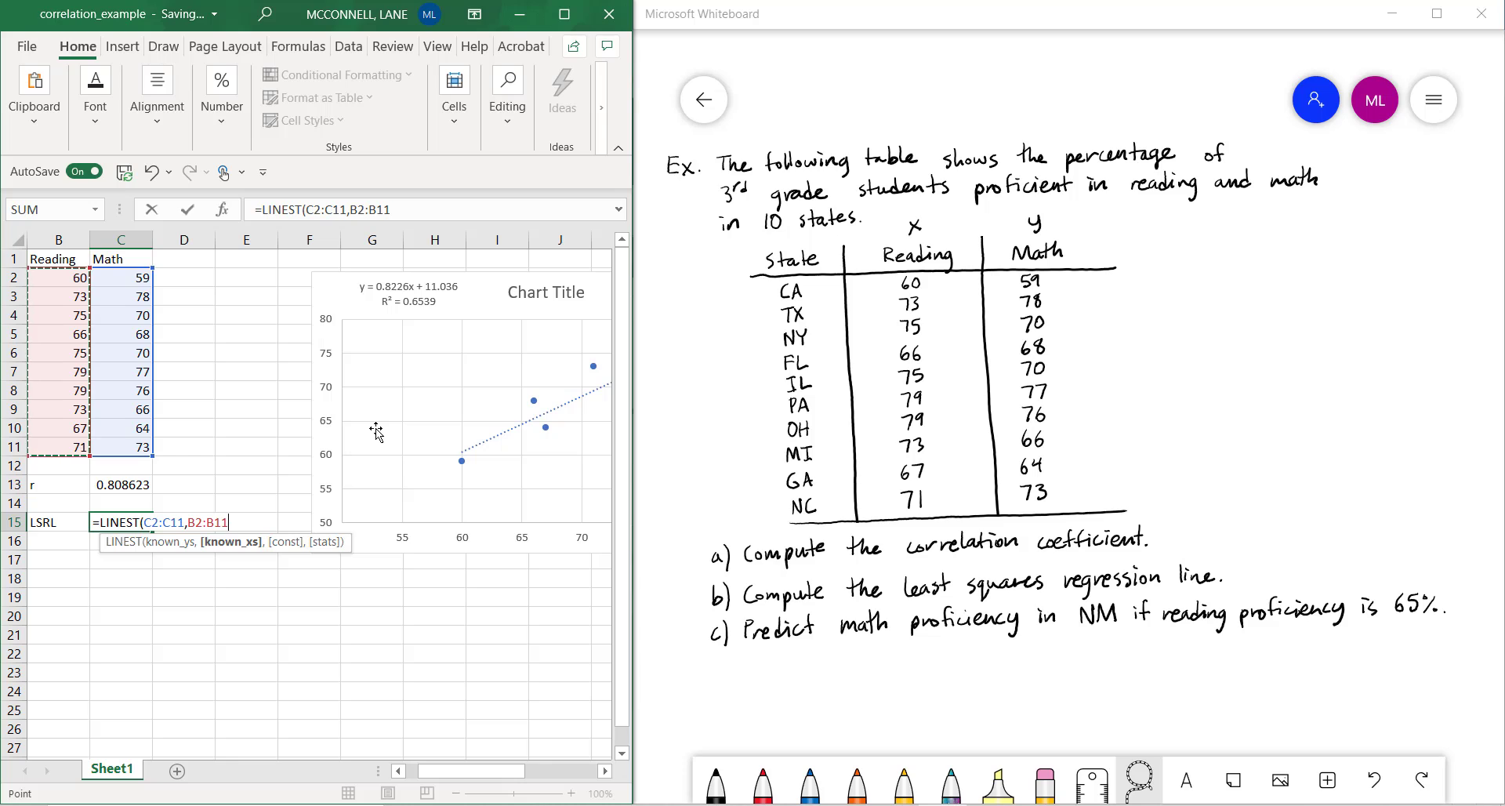
pyautogui.write(')')
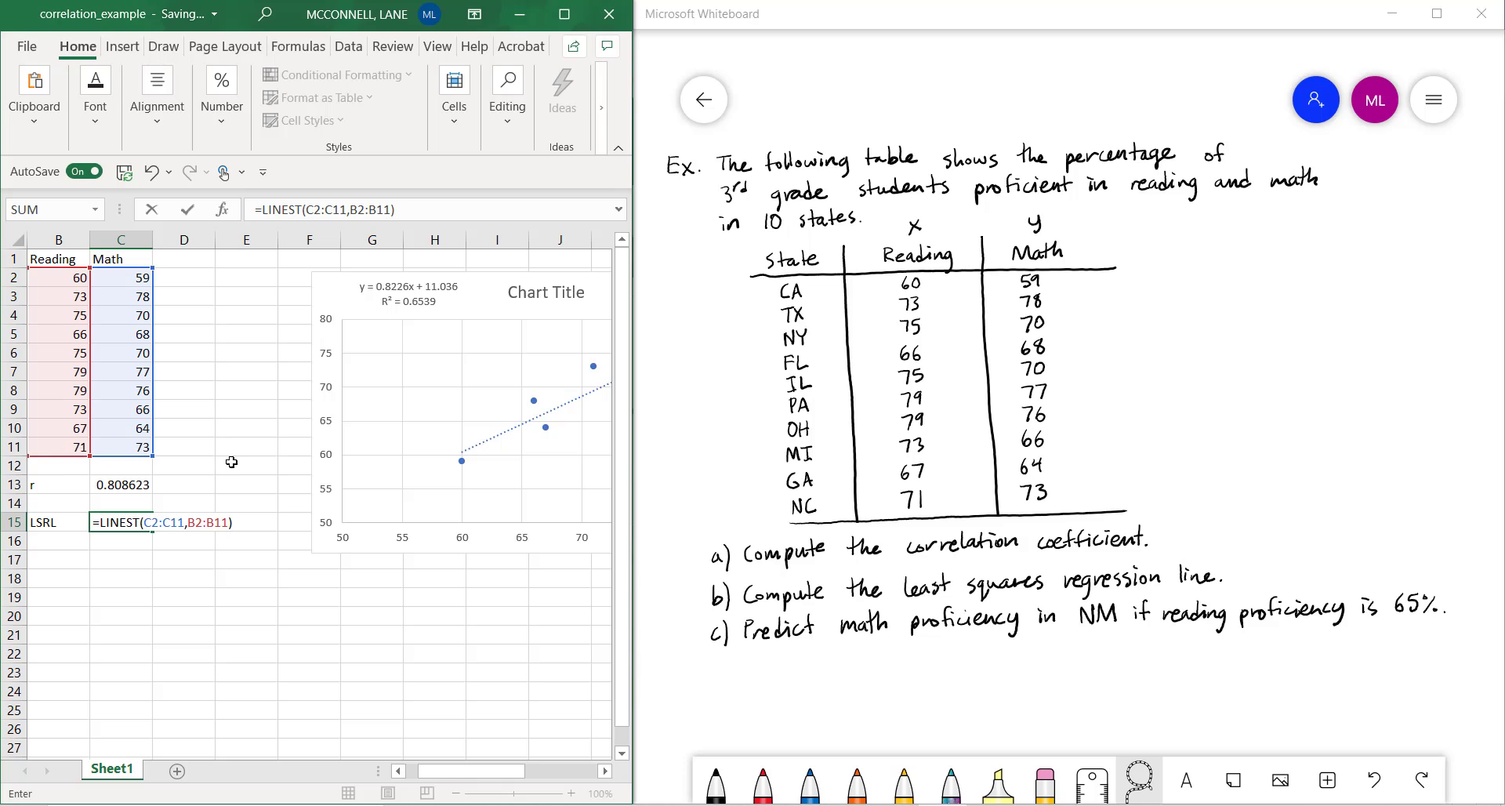
pyautogui.press('Return')
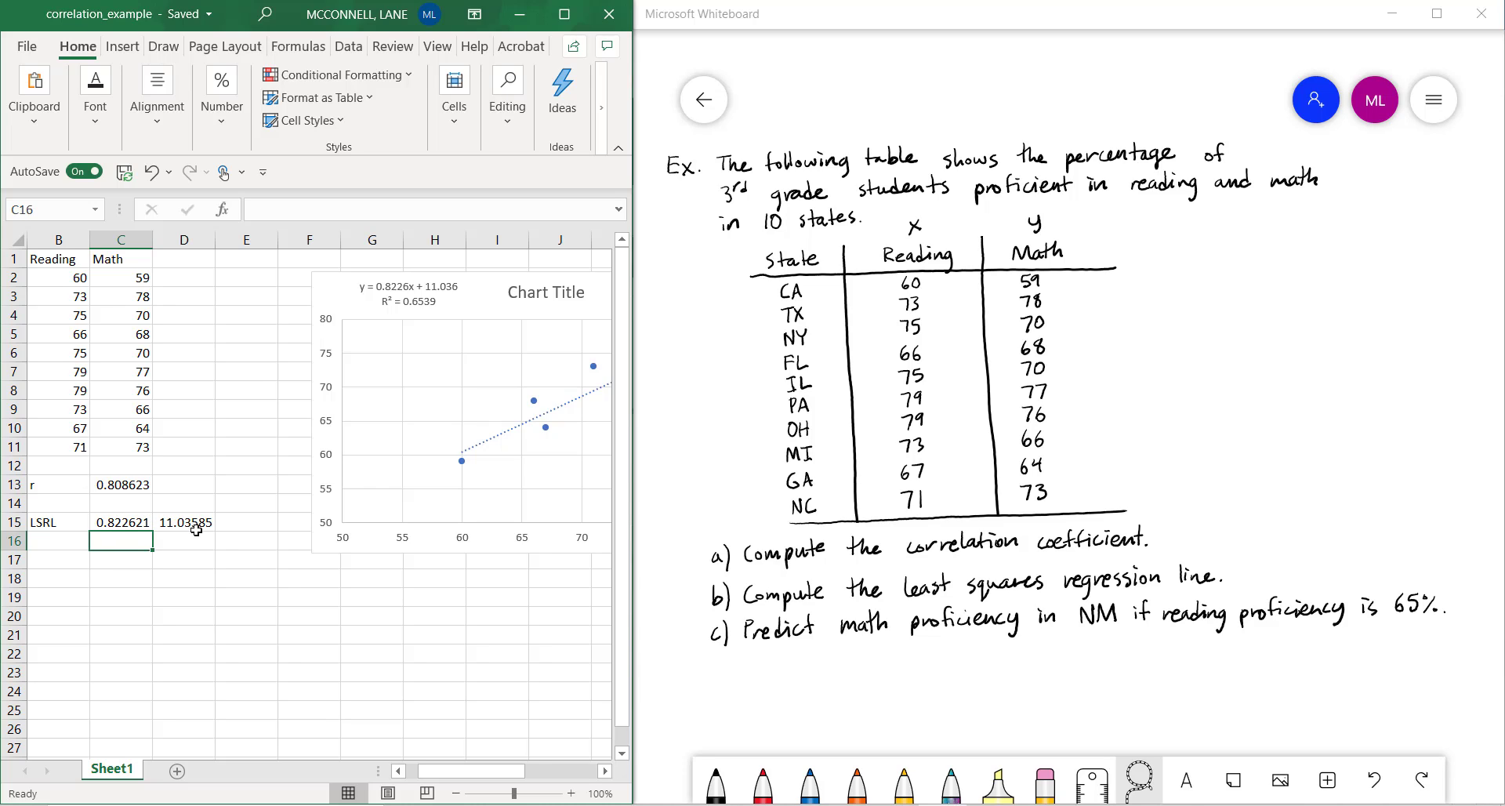
# Label the two regression outputs by entering slope in cell C16 and y-int in cell D16
pyautogui.write('sl')
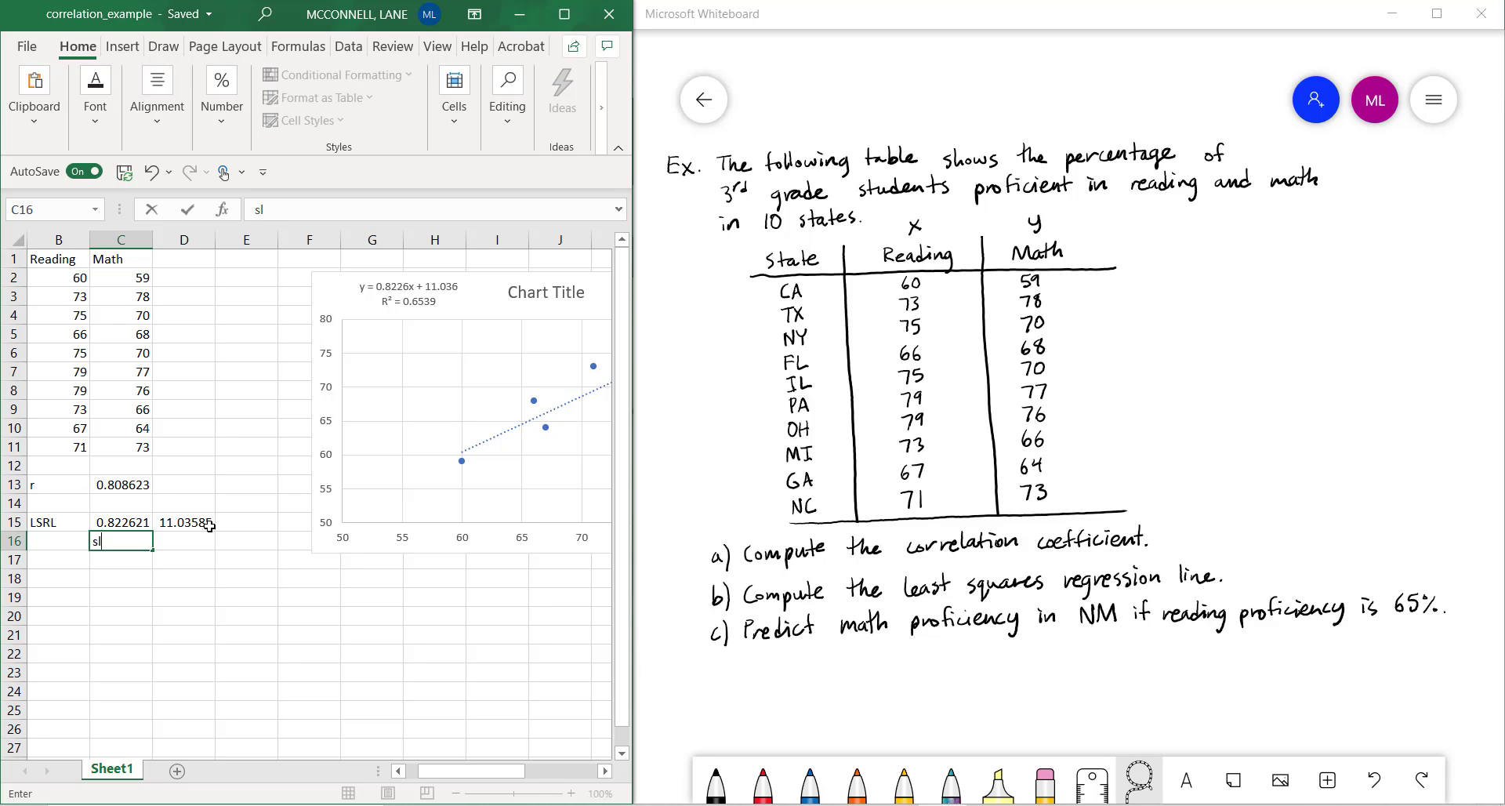
pyautogui.write('ope')
pyautogui.click(177, 540)
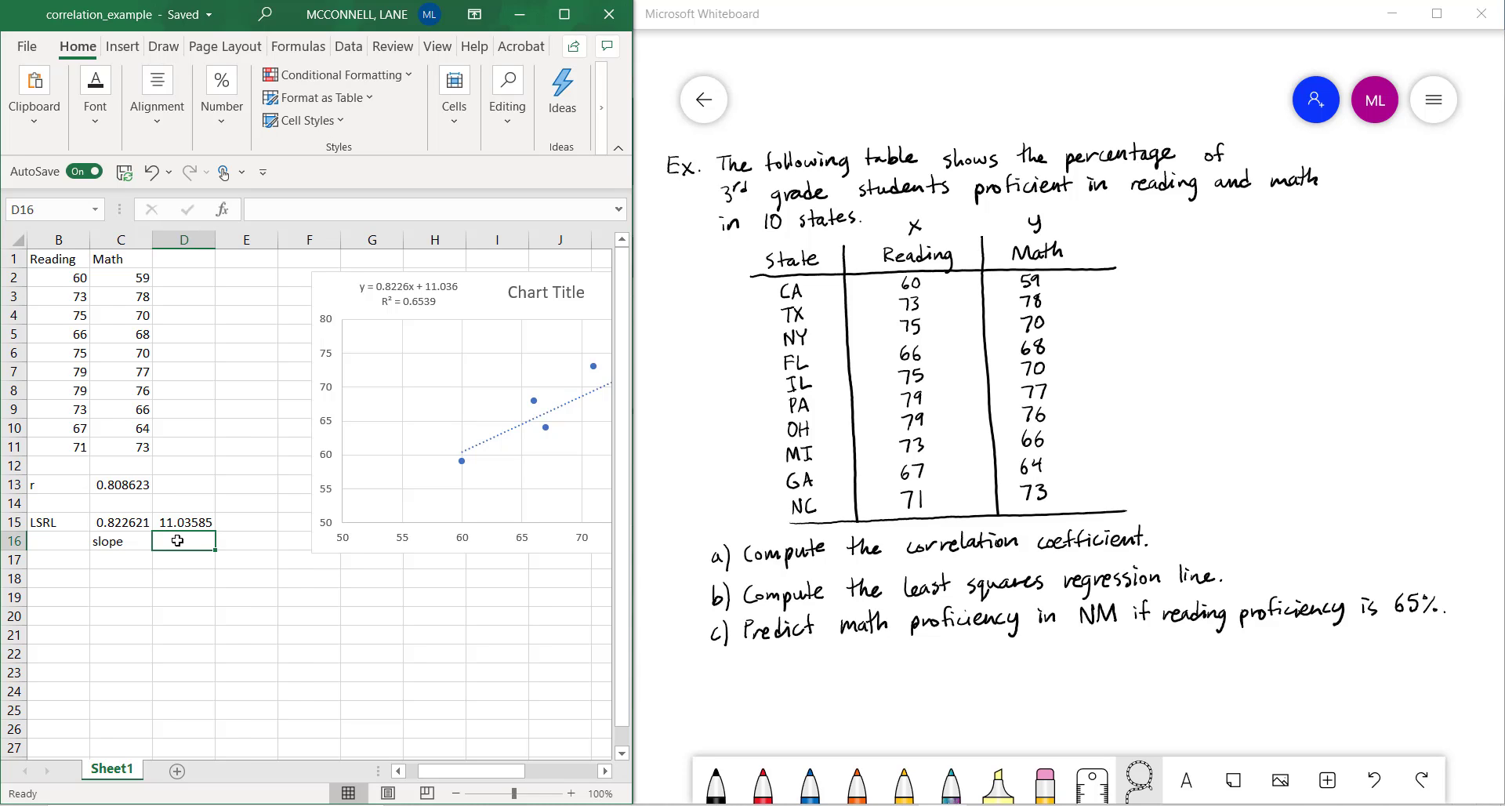
pyautogui.write('y-int')
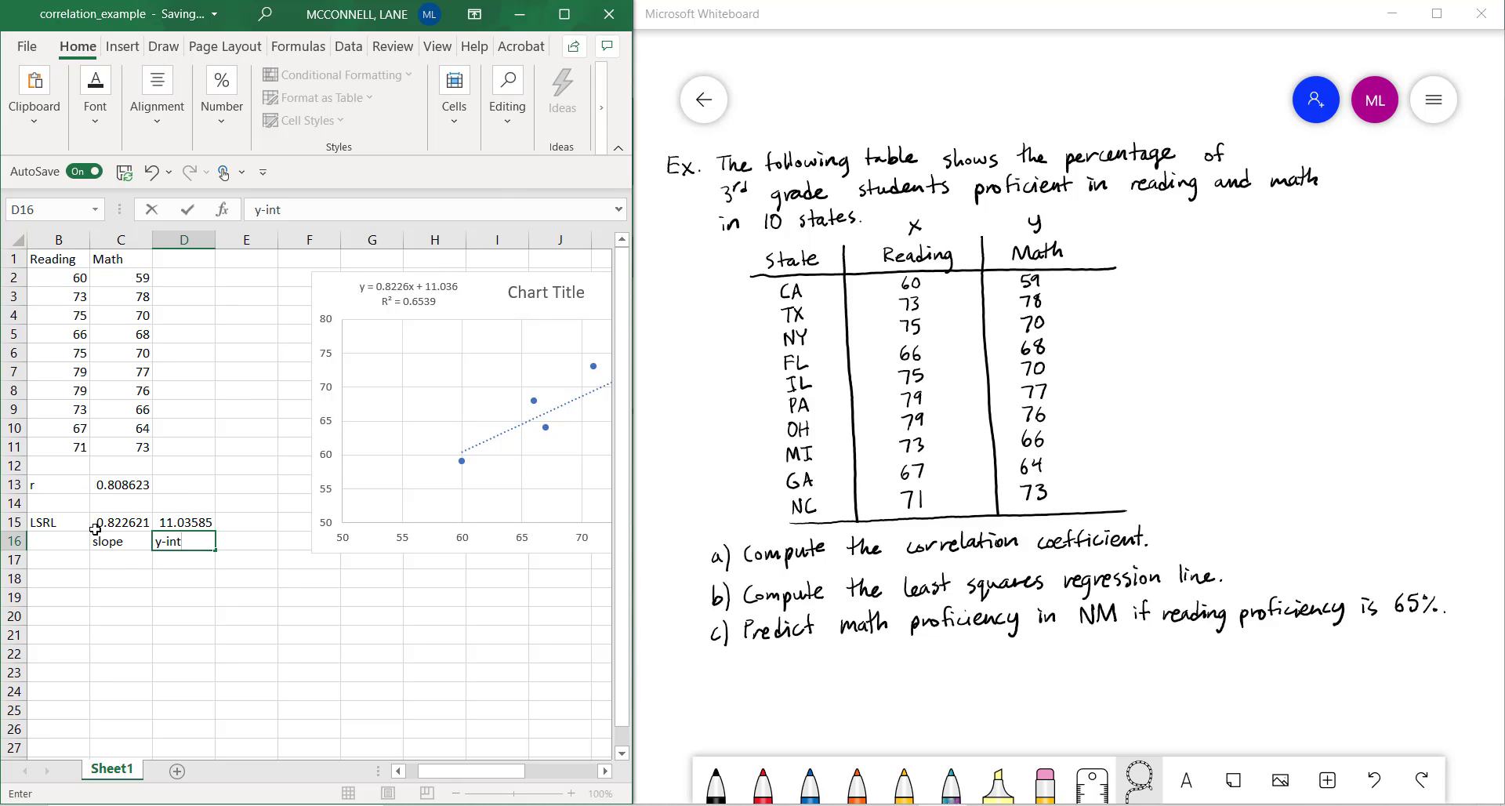
pyautogui.click(125, 527)
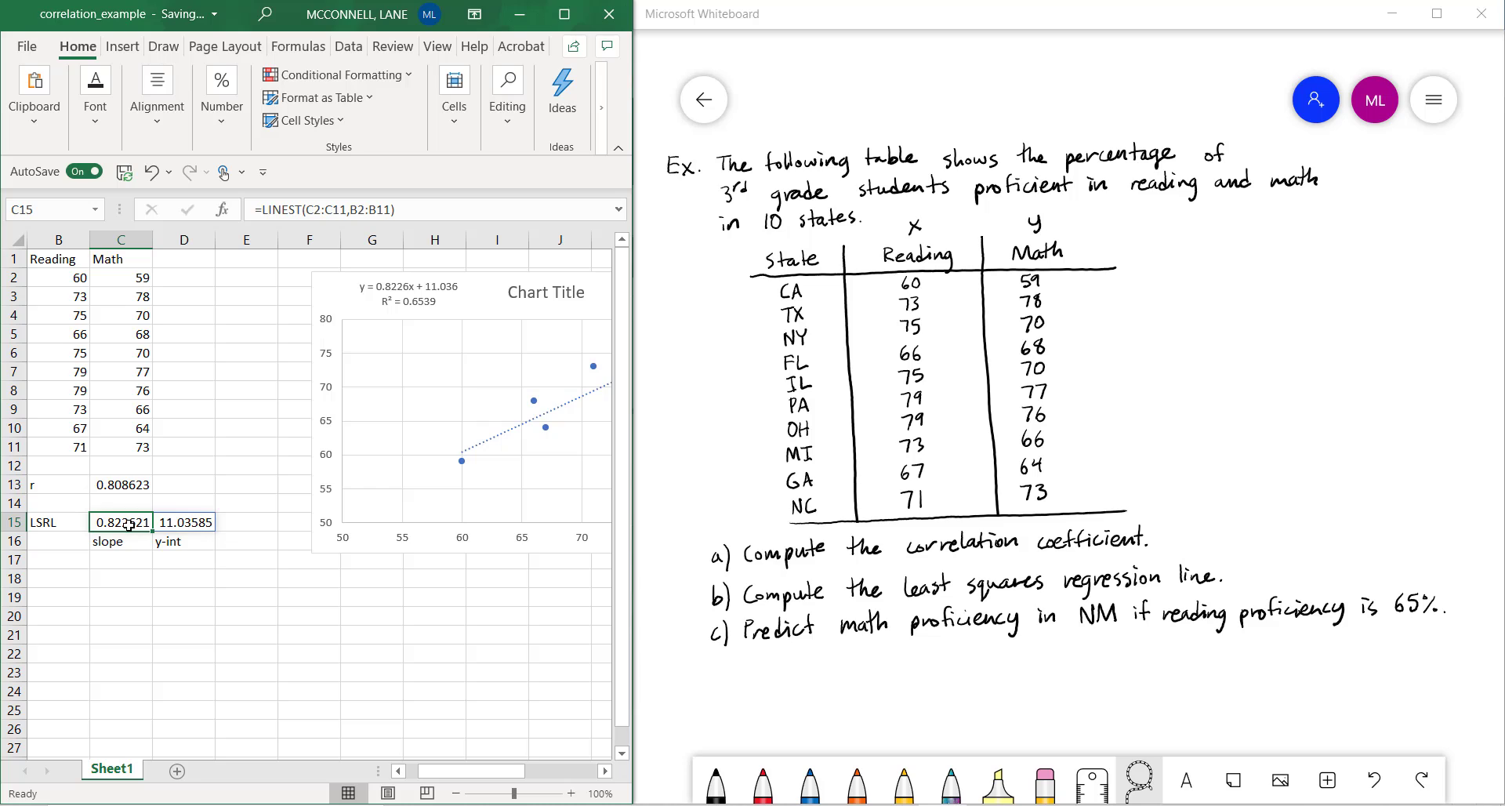
# Examine the LINEST formula behind the regression values in cells C15 and D15
pyautogui.click(205, 520)
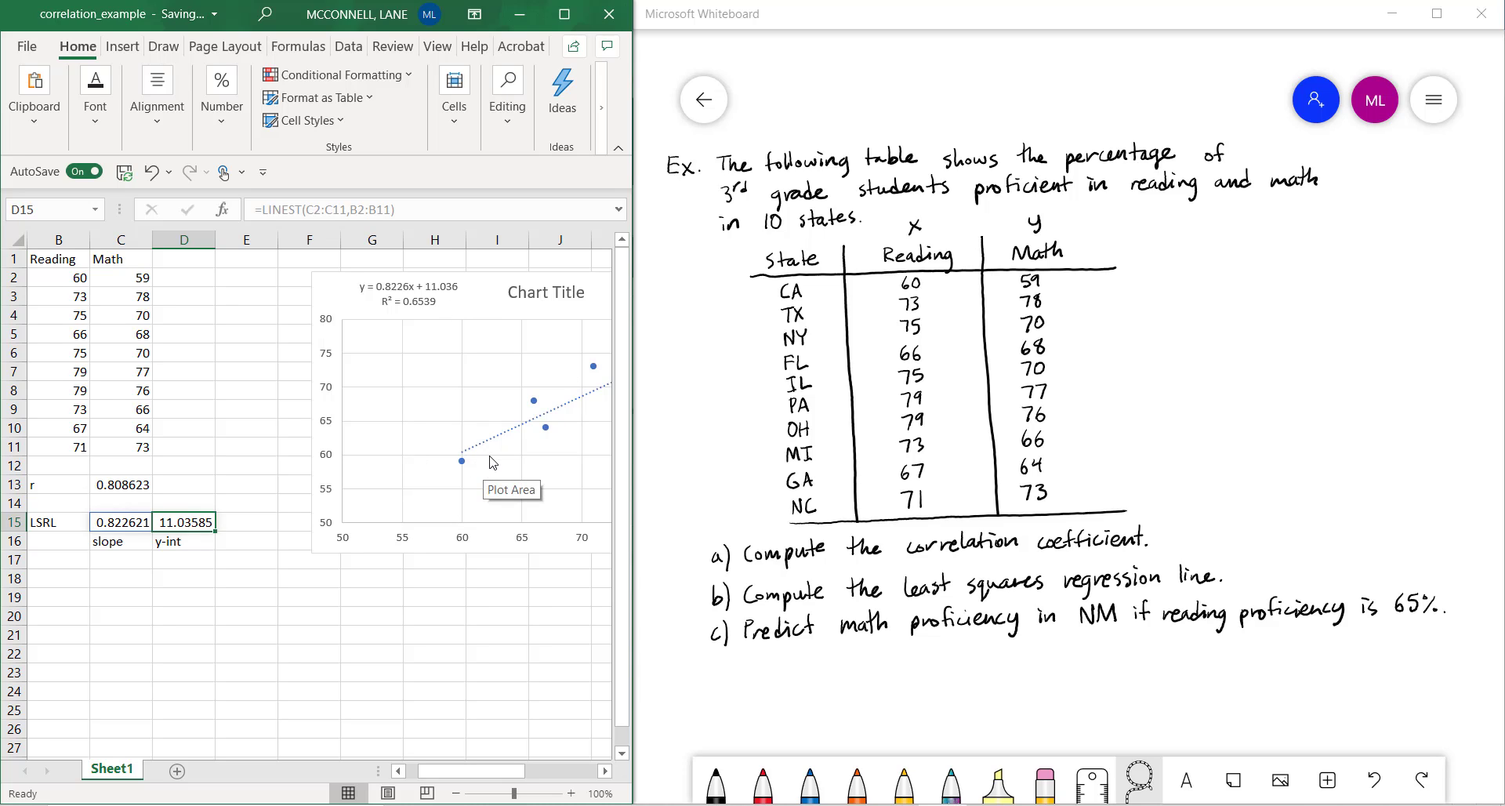
pyautogui.click(53, 524)
pyautogui.click(102, 524)
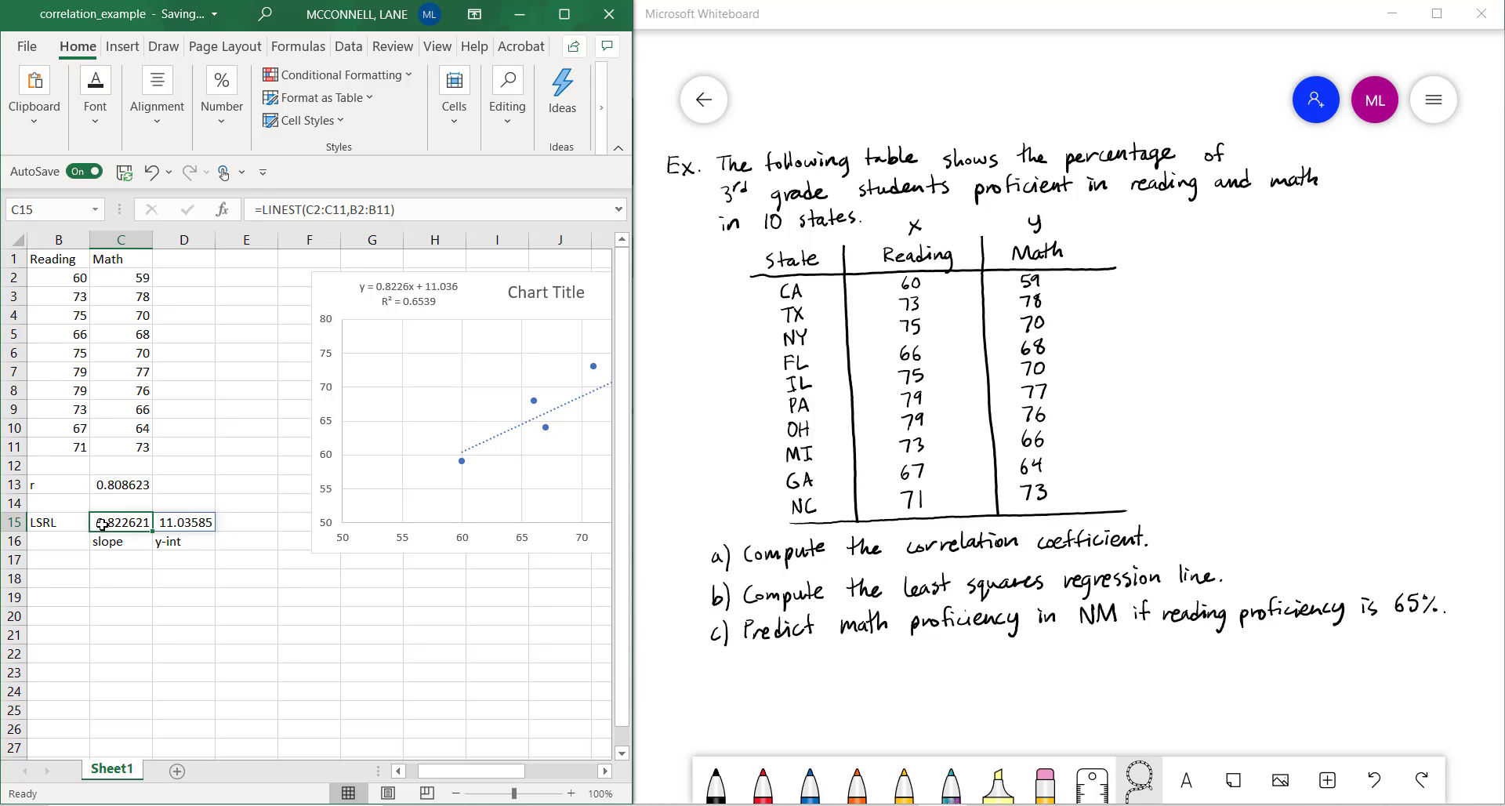
pyautogui.click(253, 206)
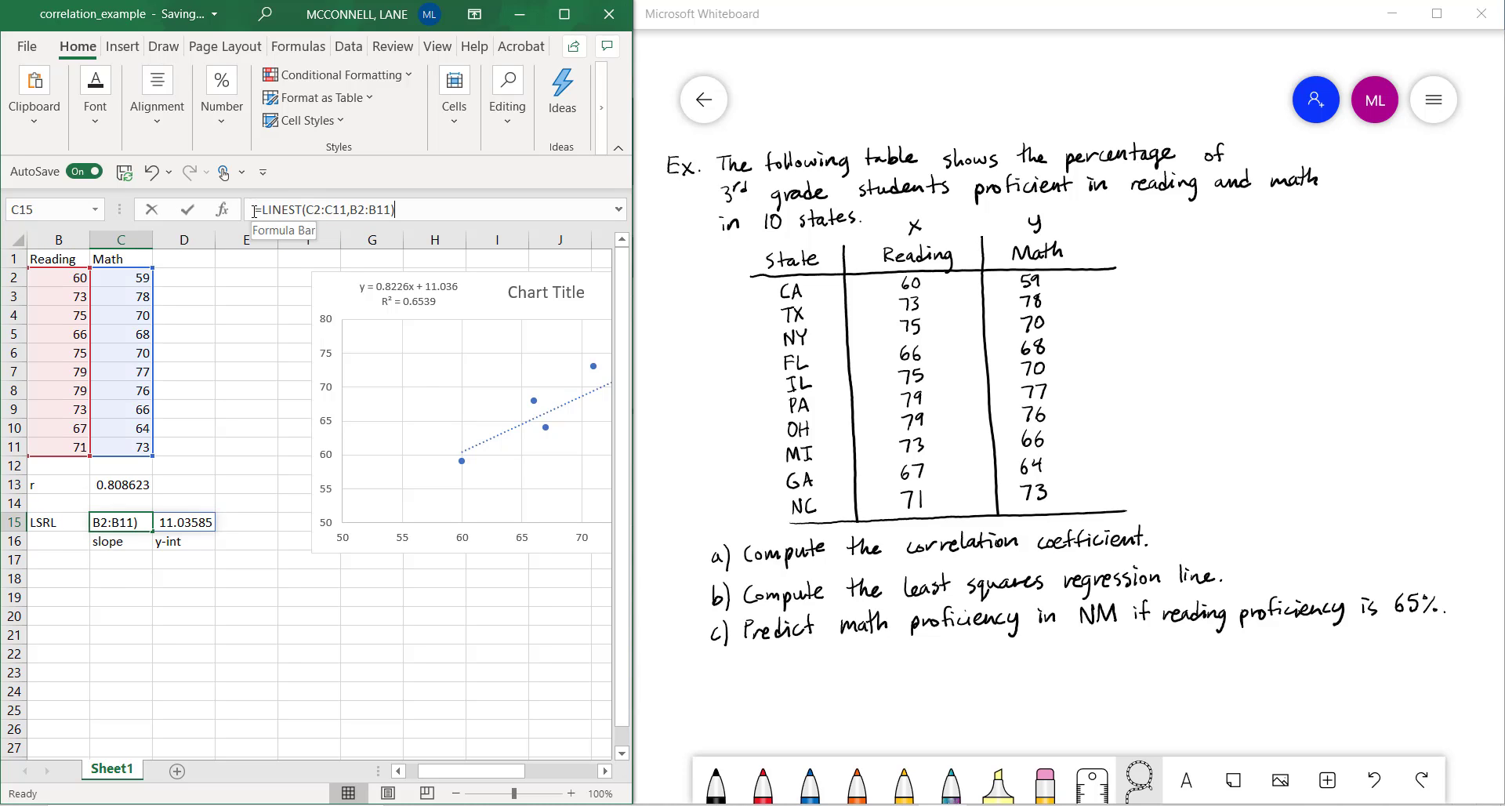
pyautogui.moveTo(252, 205); pyautogui.dragTo(399, 209)
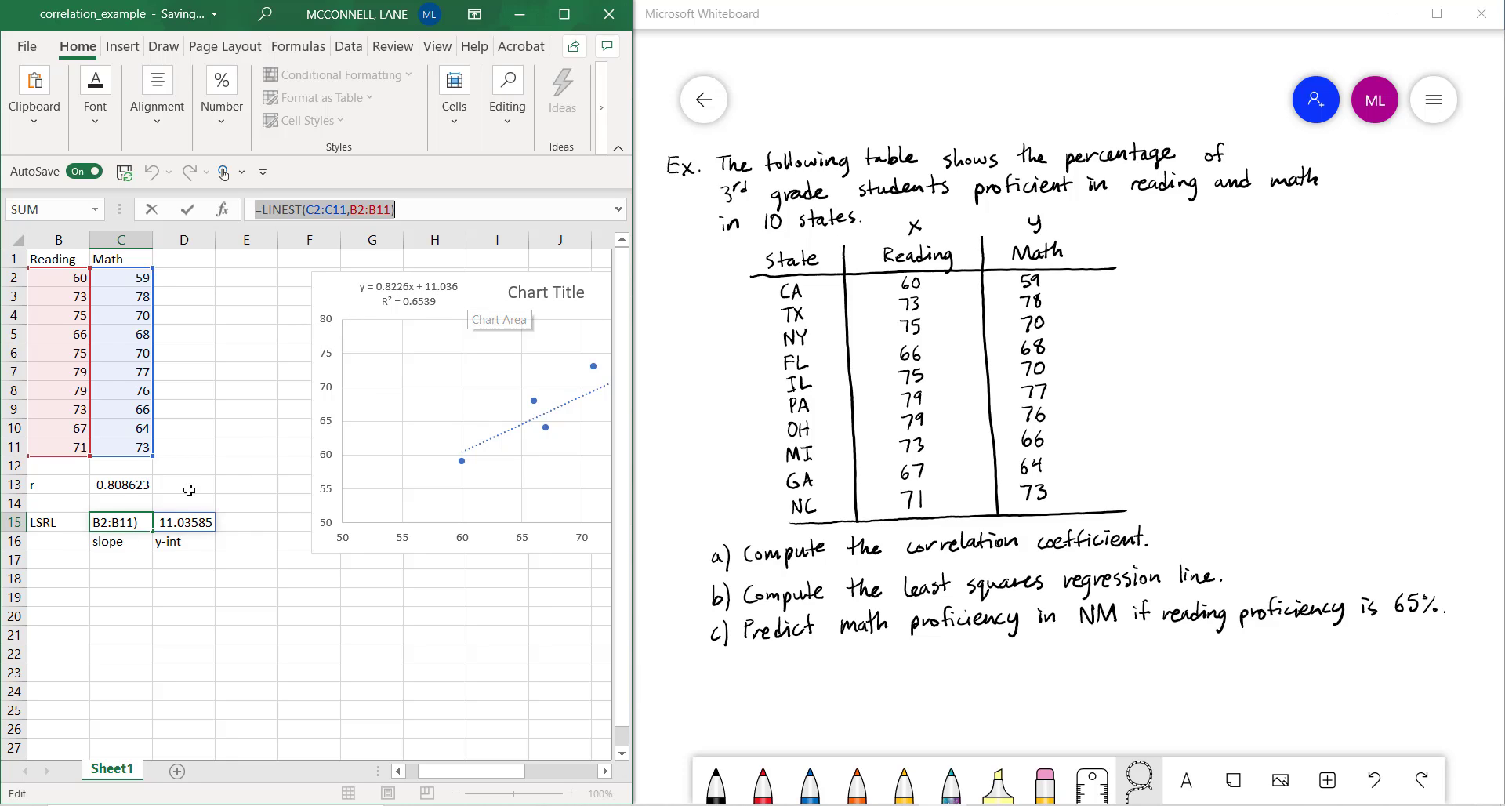
pyautogui.write('=')
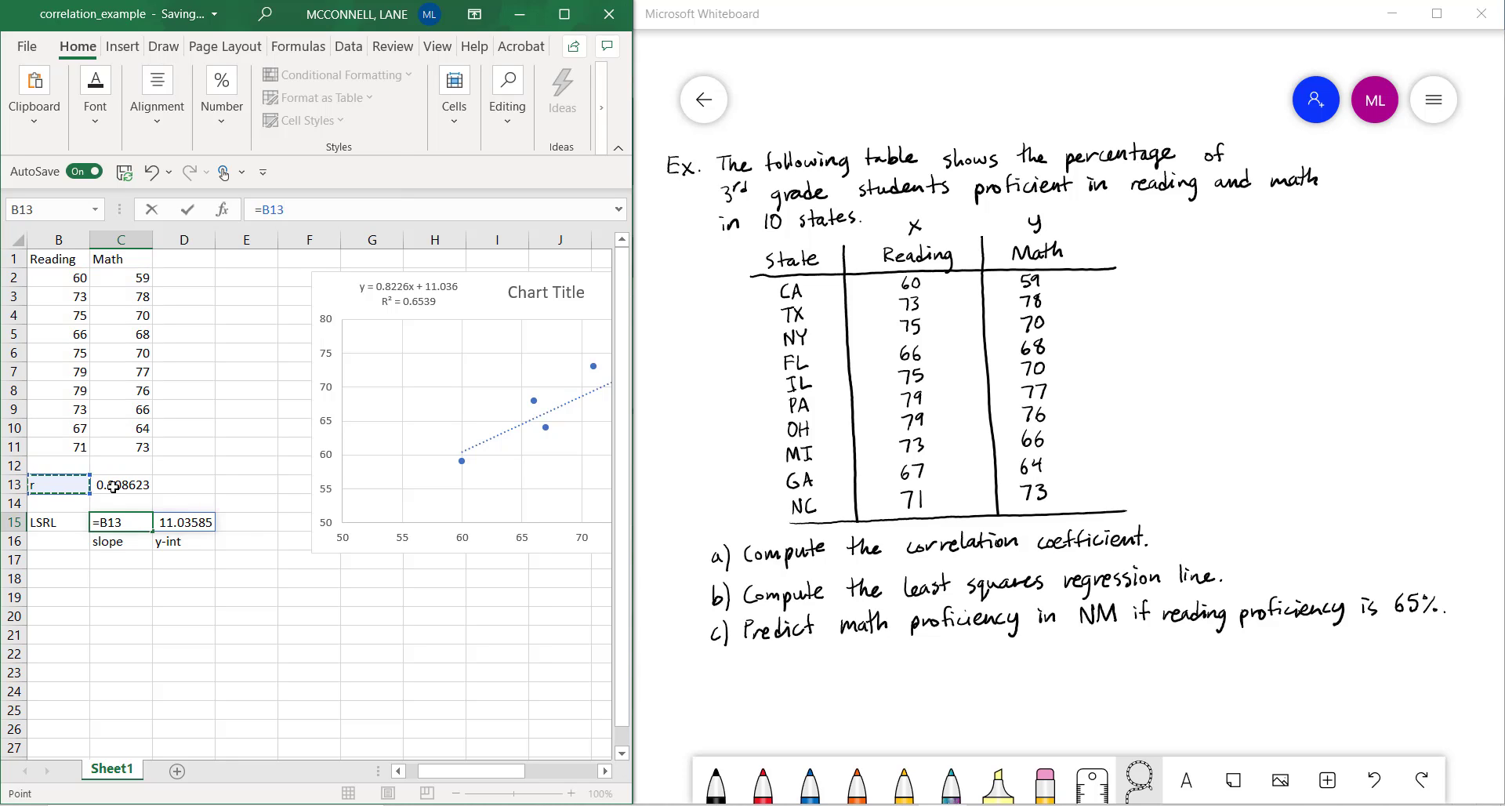
pyautogui.press('Up')
pyautogui.press('Up')
pyautogui.click(39, 503)
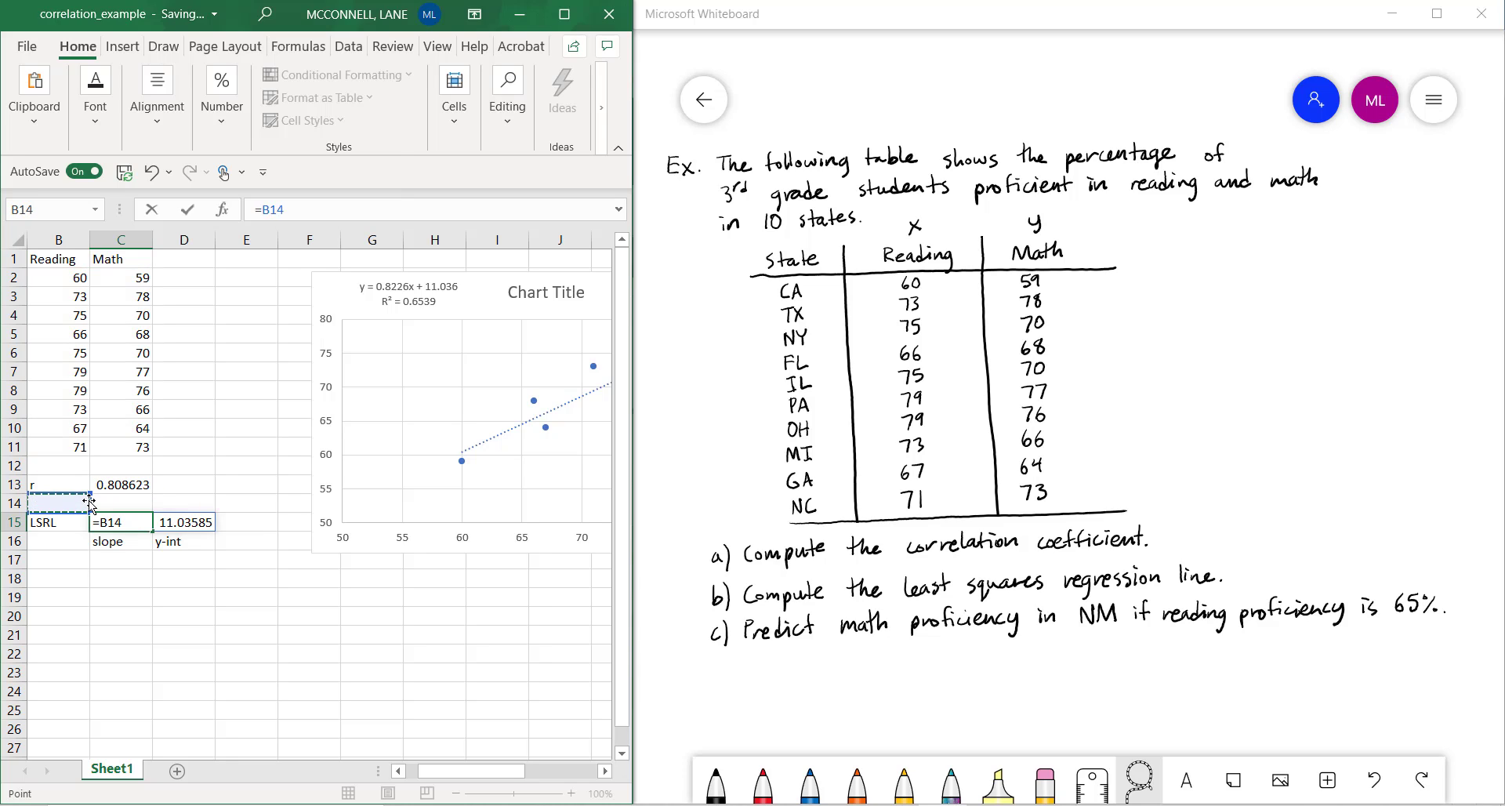
pyautogui.write('r')
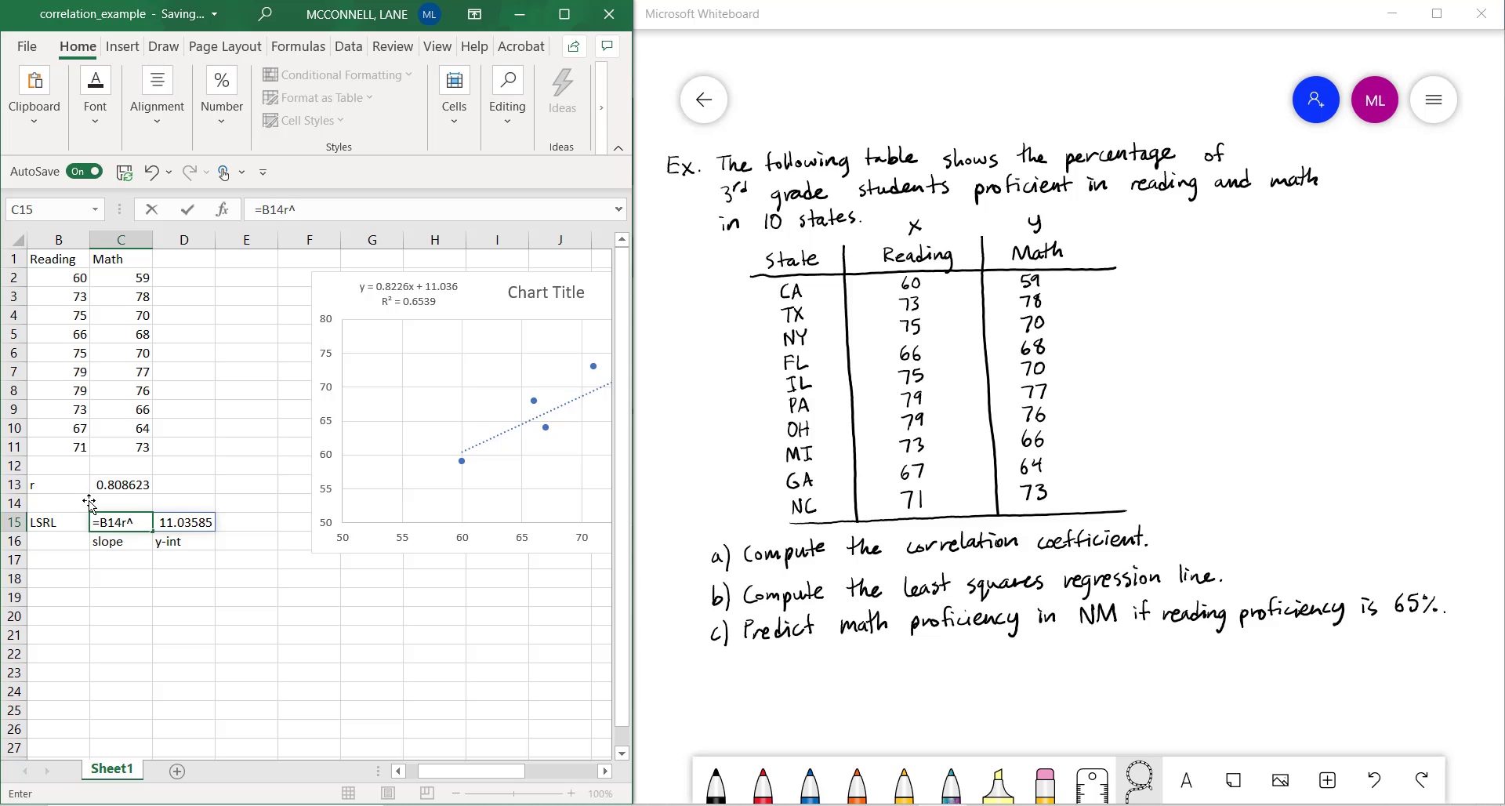
pyautogui.press('BackSpace')
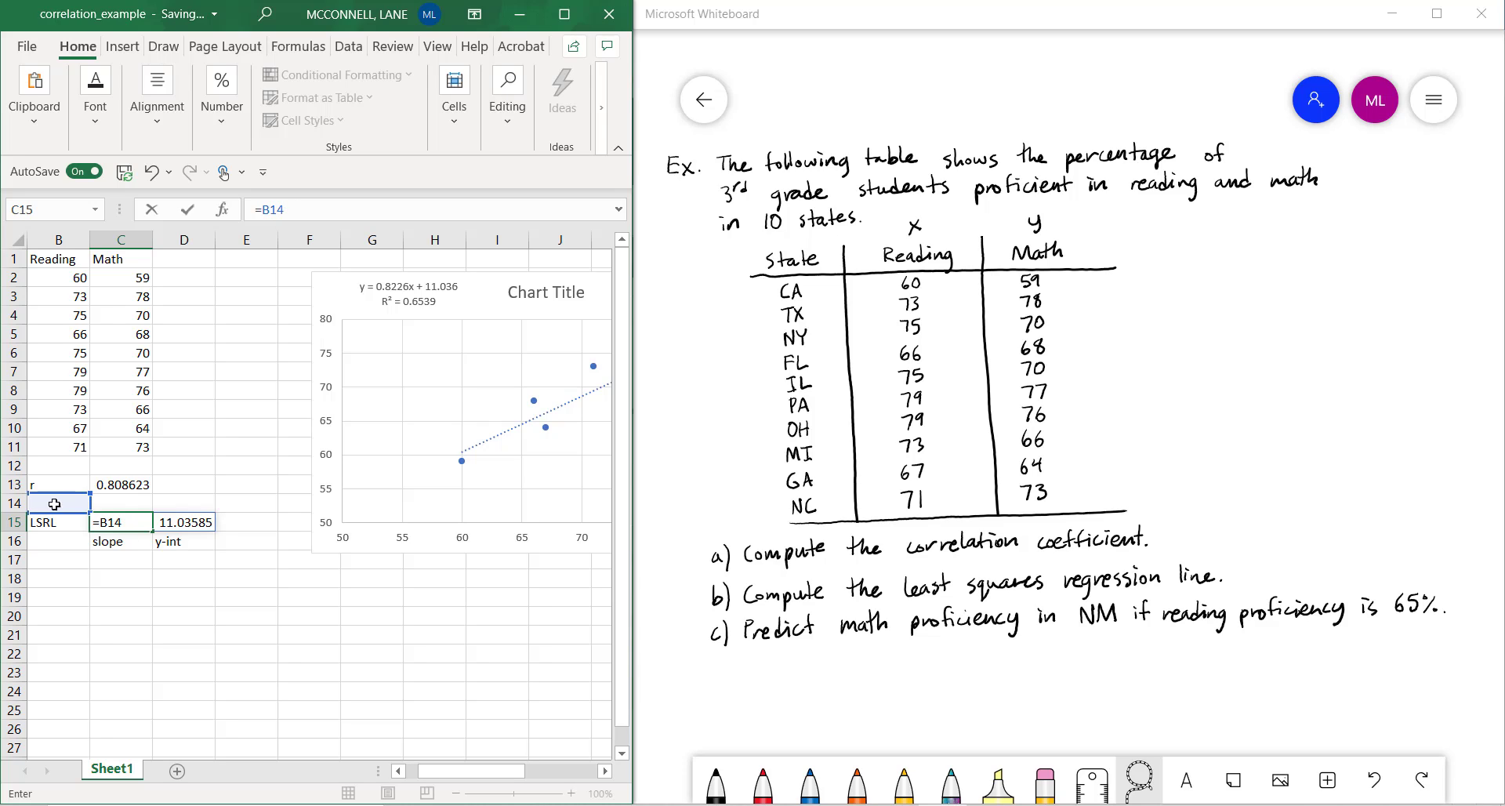
pyautogui.click(118, 499)
pyautogui.click(139, 524)
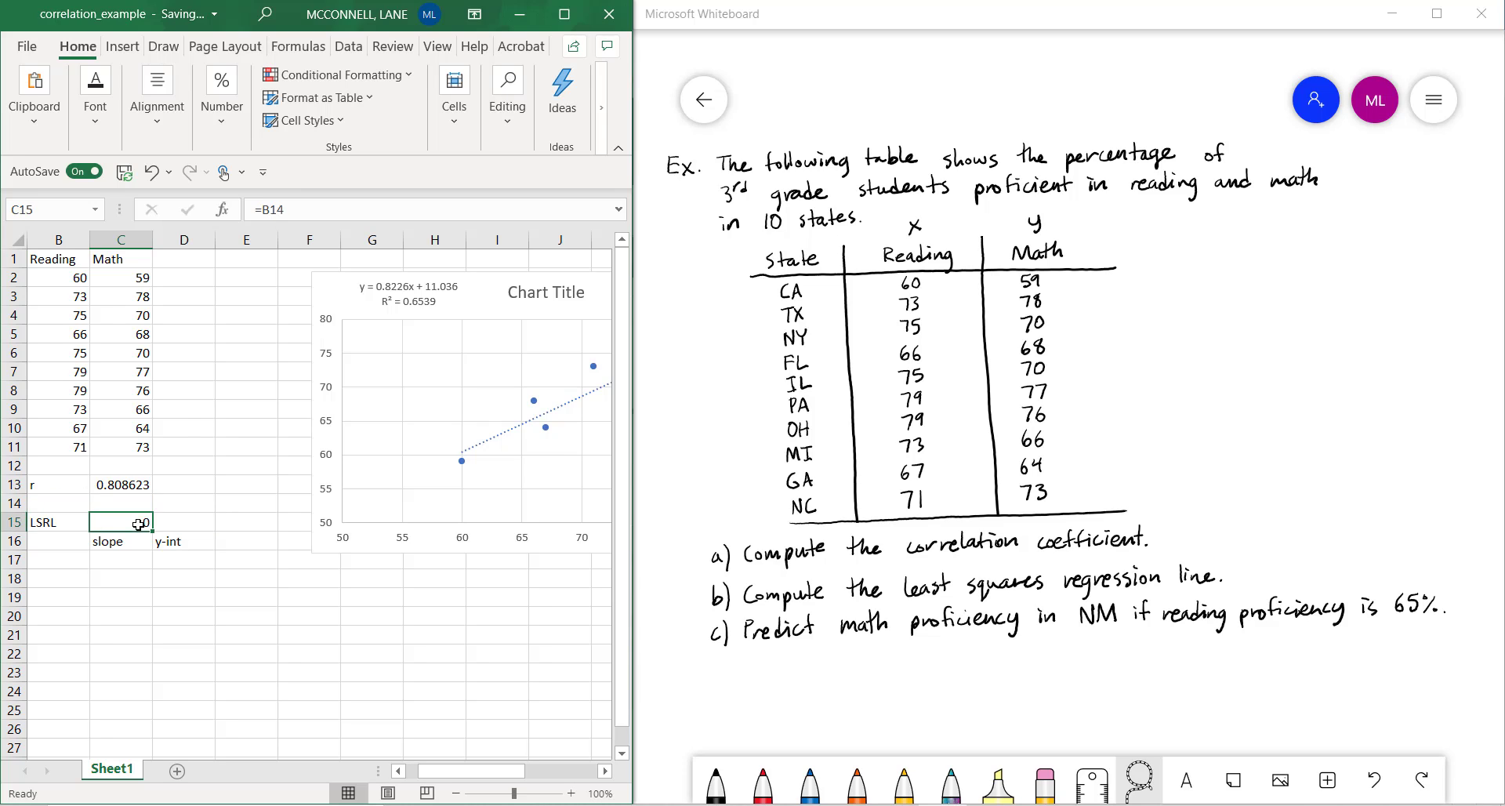
# Replace the mistaken reference in cell C15 with =LINEST(C2:C11,B2:B11) to restore the slope and intercept
pyautogui.doubleClick(140, 524)
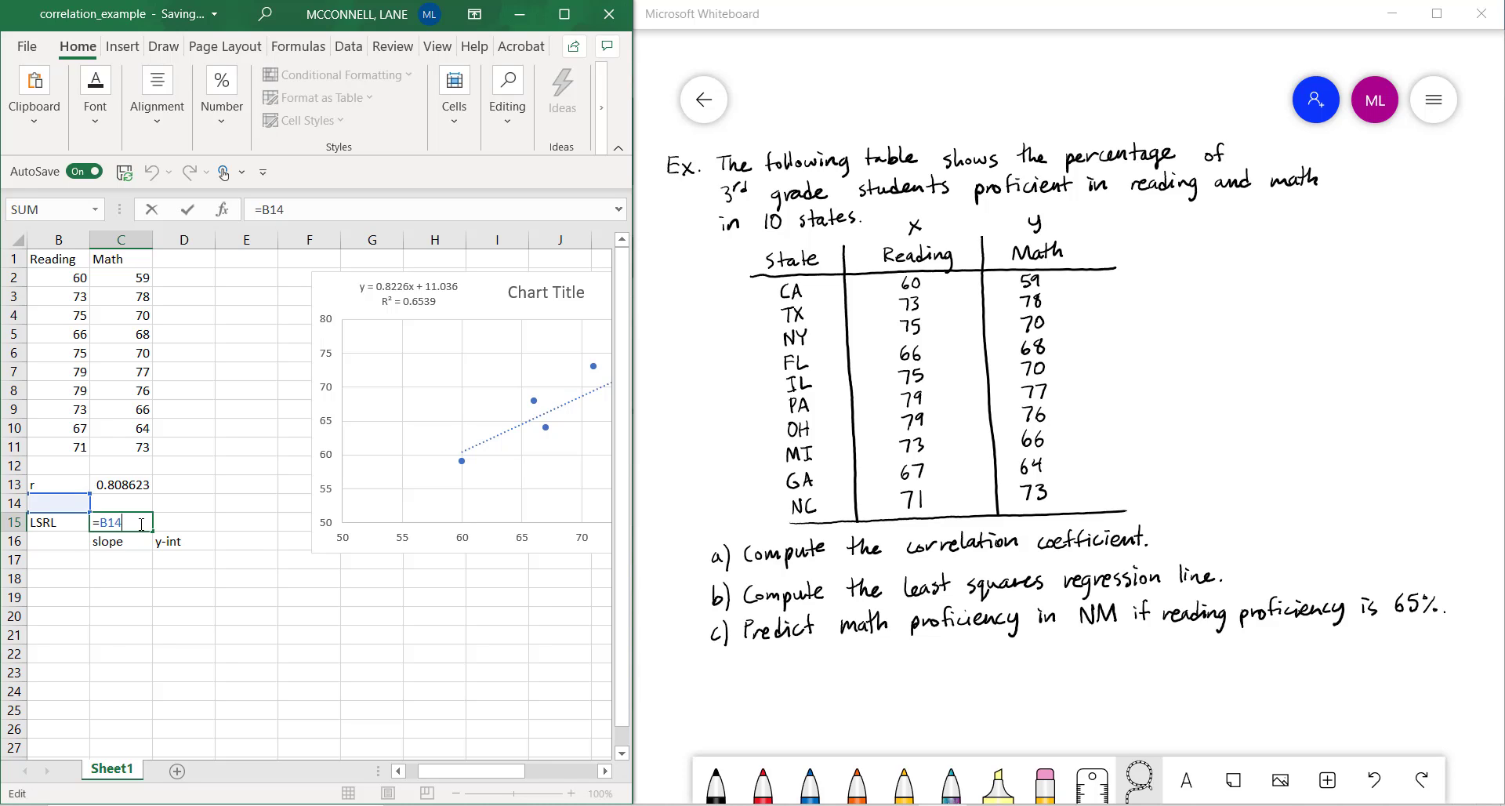
pyautogui.press('BackSpace')
pyautogui.press('BackSpace')
pyautogui.press('BackSpace')
pyautogui.write('lin')
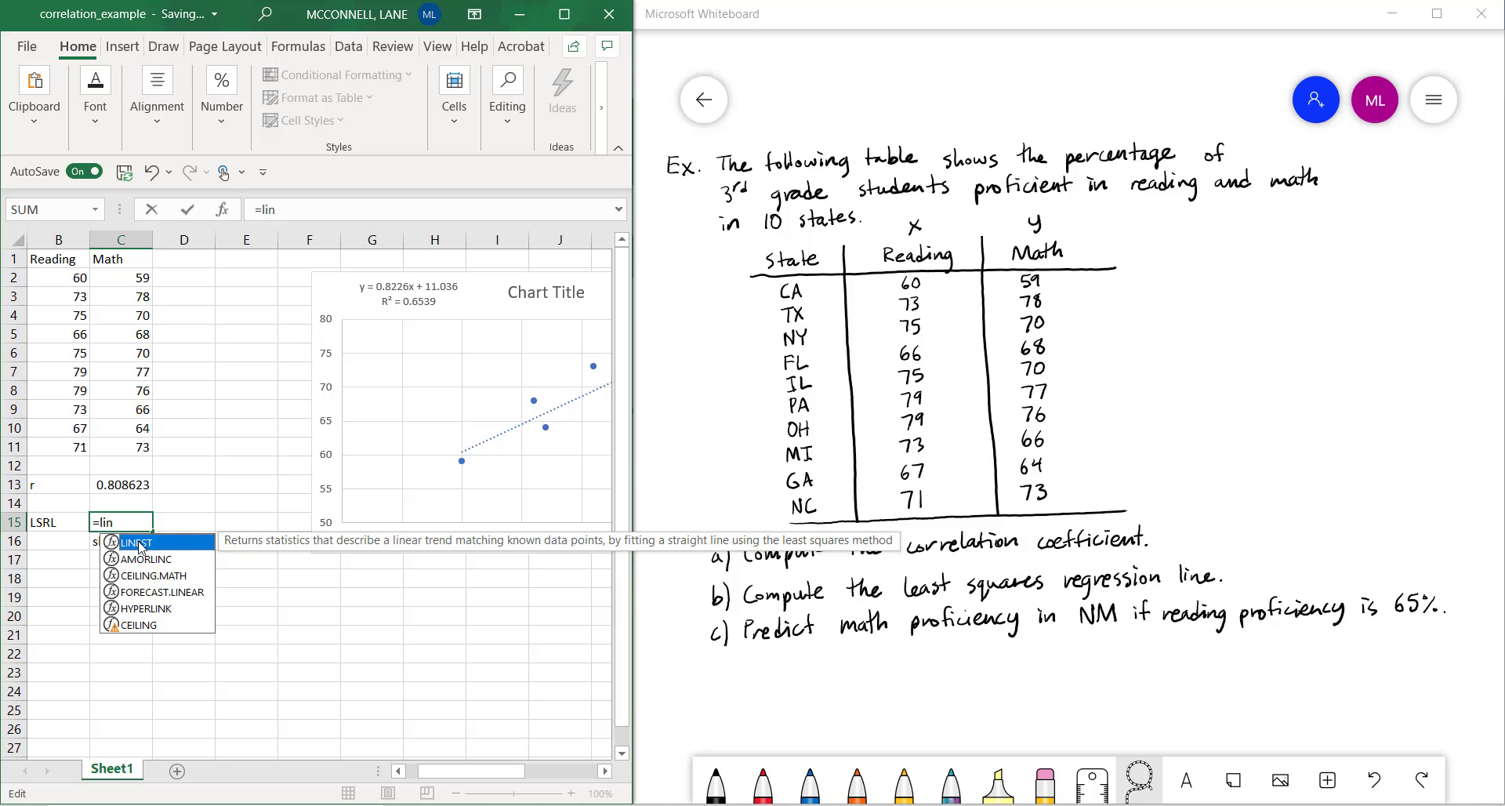
pyautogui.doubleClick(141, 546)
pyautogui.scroll(-2, 134, 281)
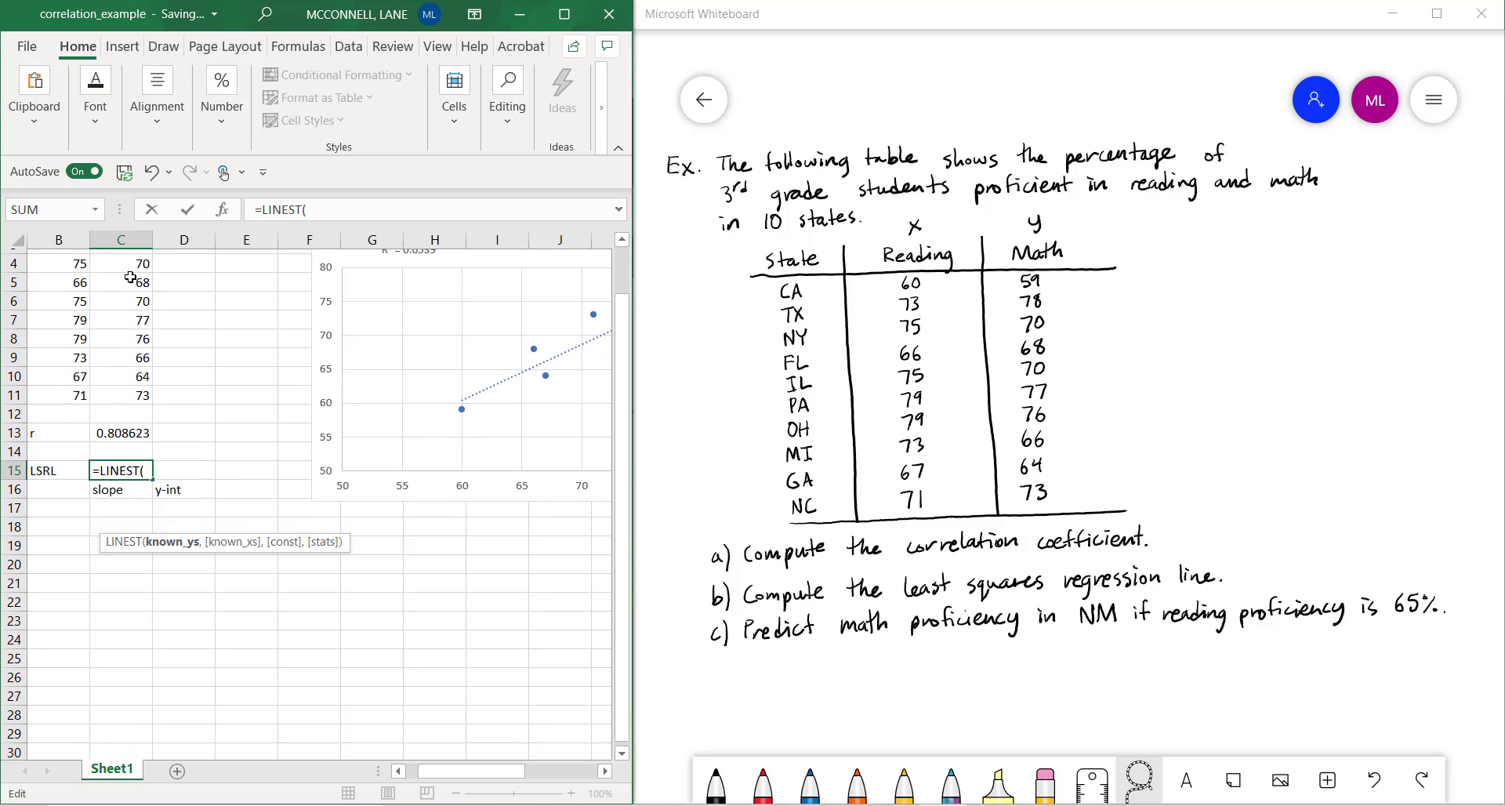
pyautogui.scroll(2, 134, 301)
pyautogui.moveTo(131, 278); pyautogui.dragTo(134, 449)
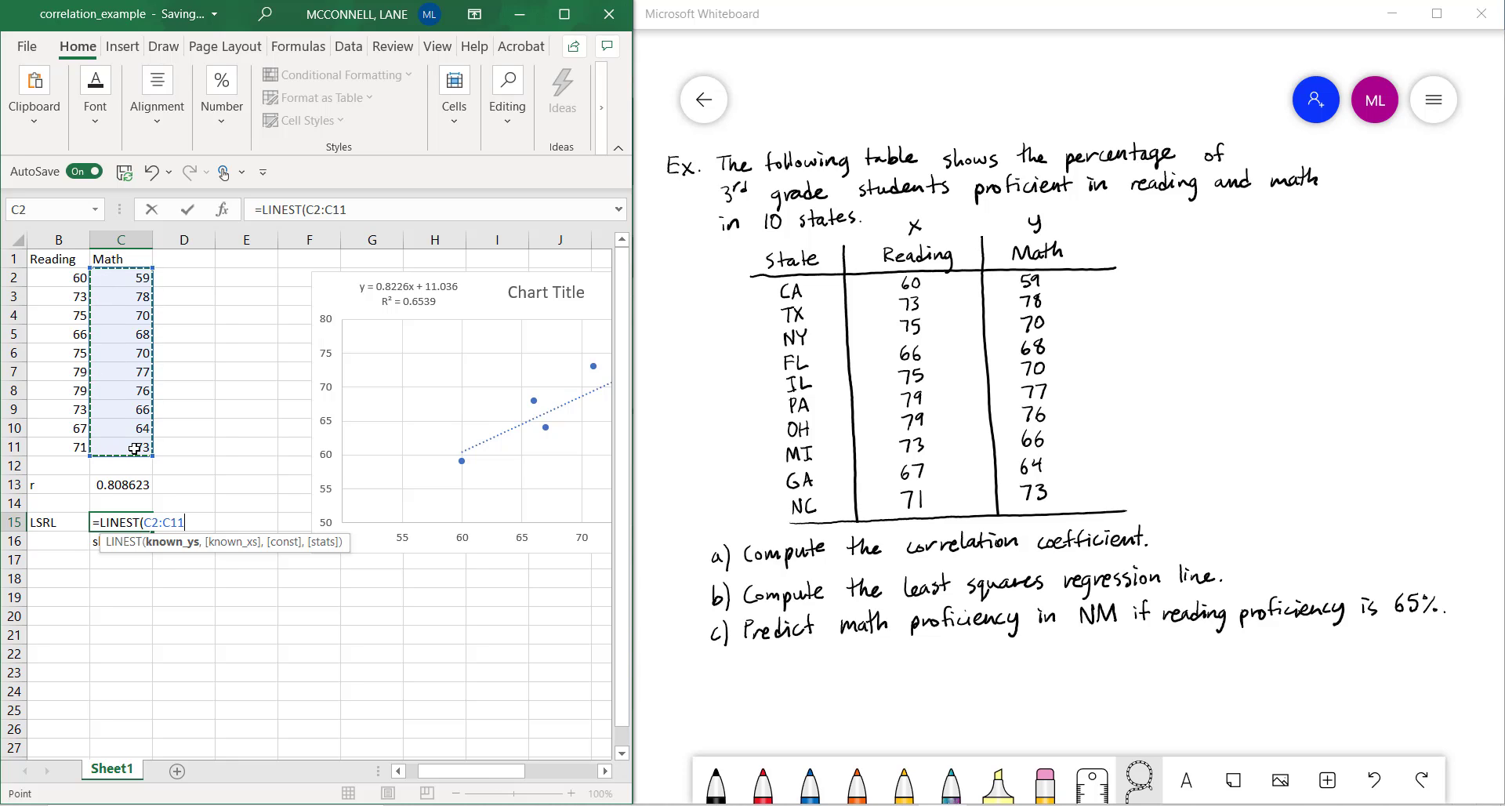
pyautogui.write(',')
pyautogui.moveTo(55, 277); pyautogui.dragTo(66, 441)
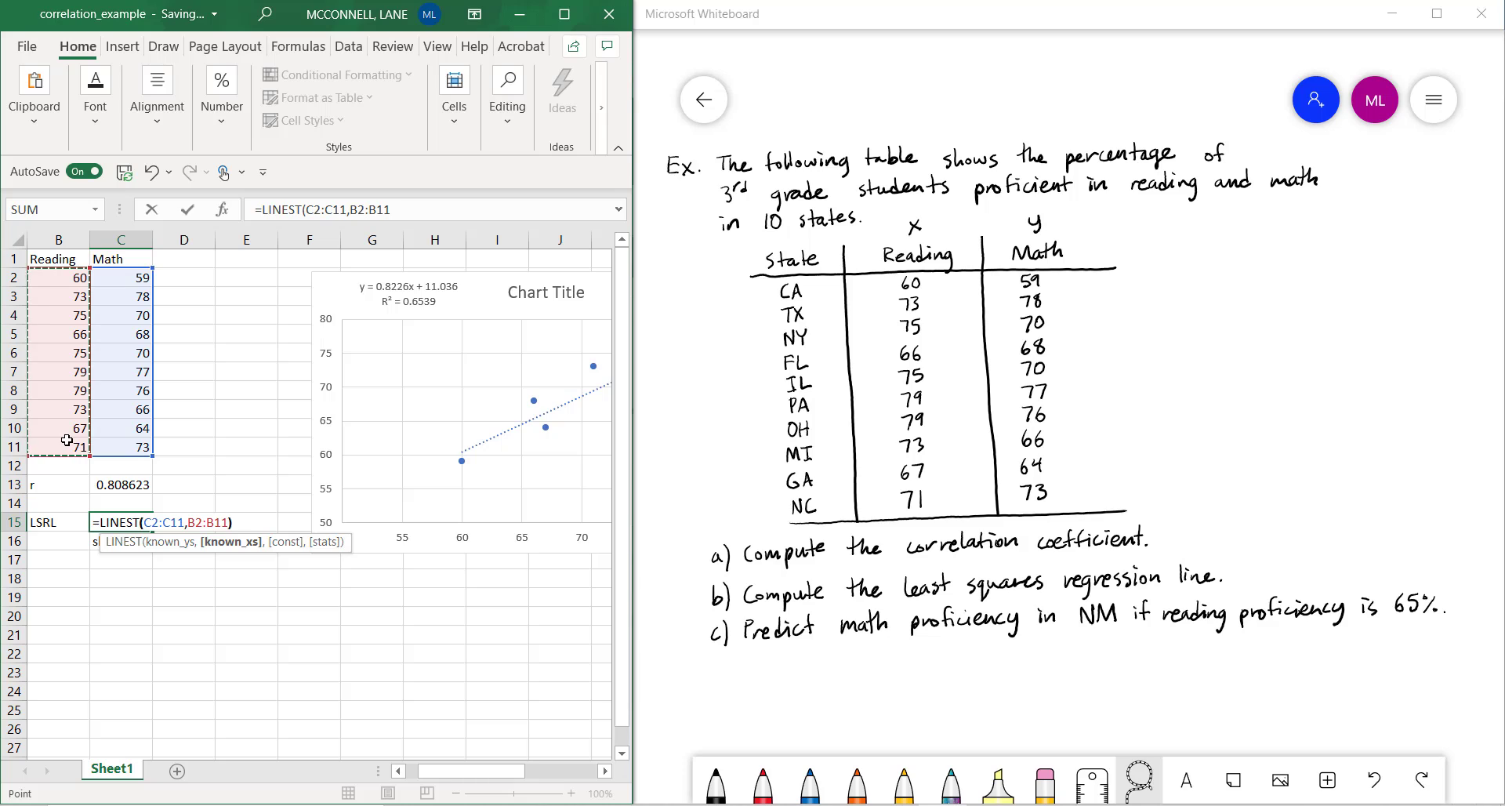
pyautogui.write(')')
pyautogui.press('Return')
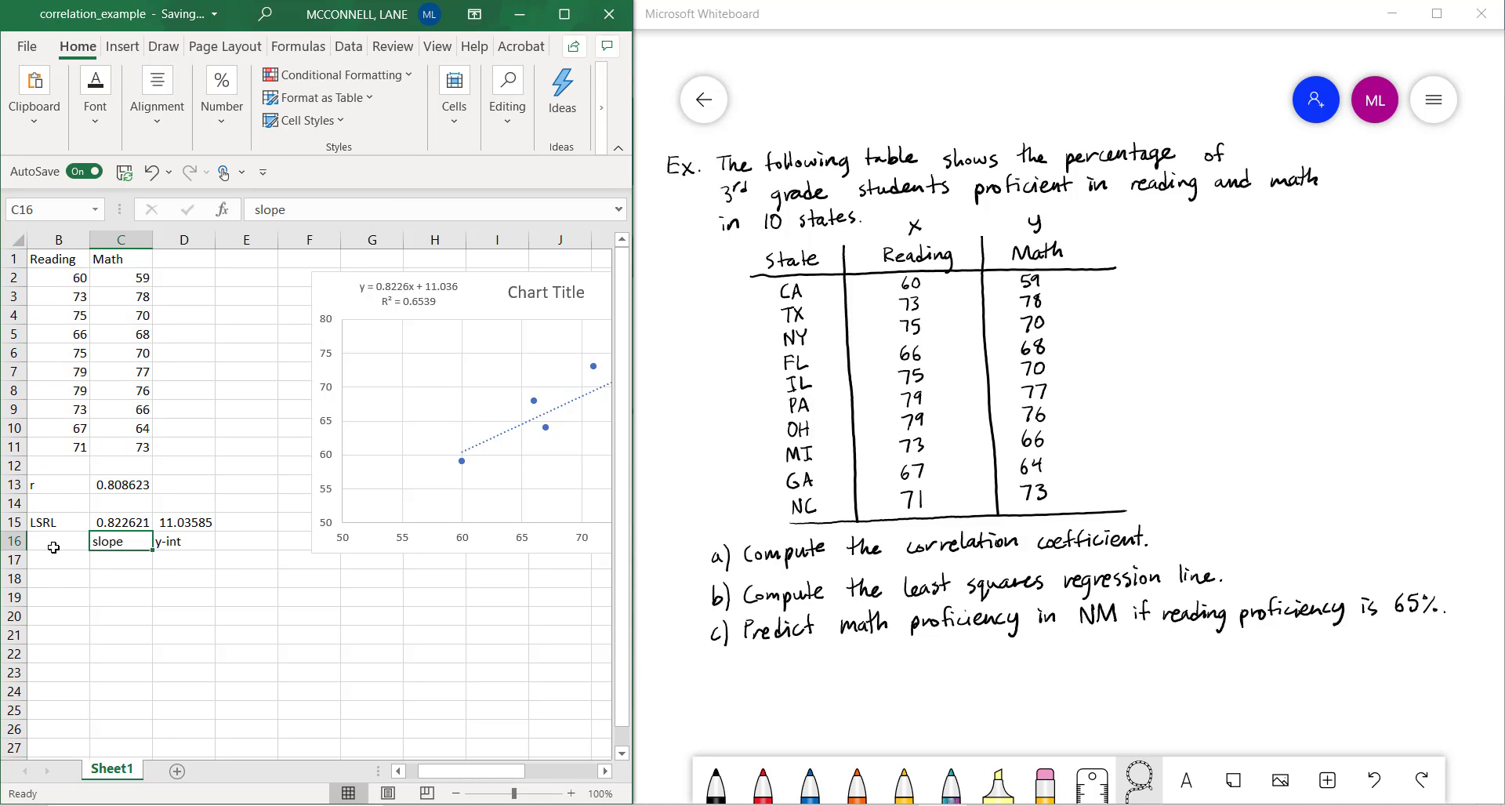
# Label cell B14 as r^2, between the r and LSRL rows
pyautogui.click(47, 580)
pyautogui.click(47, 505)
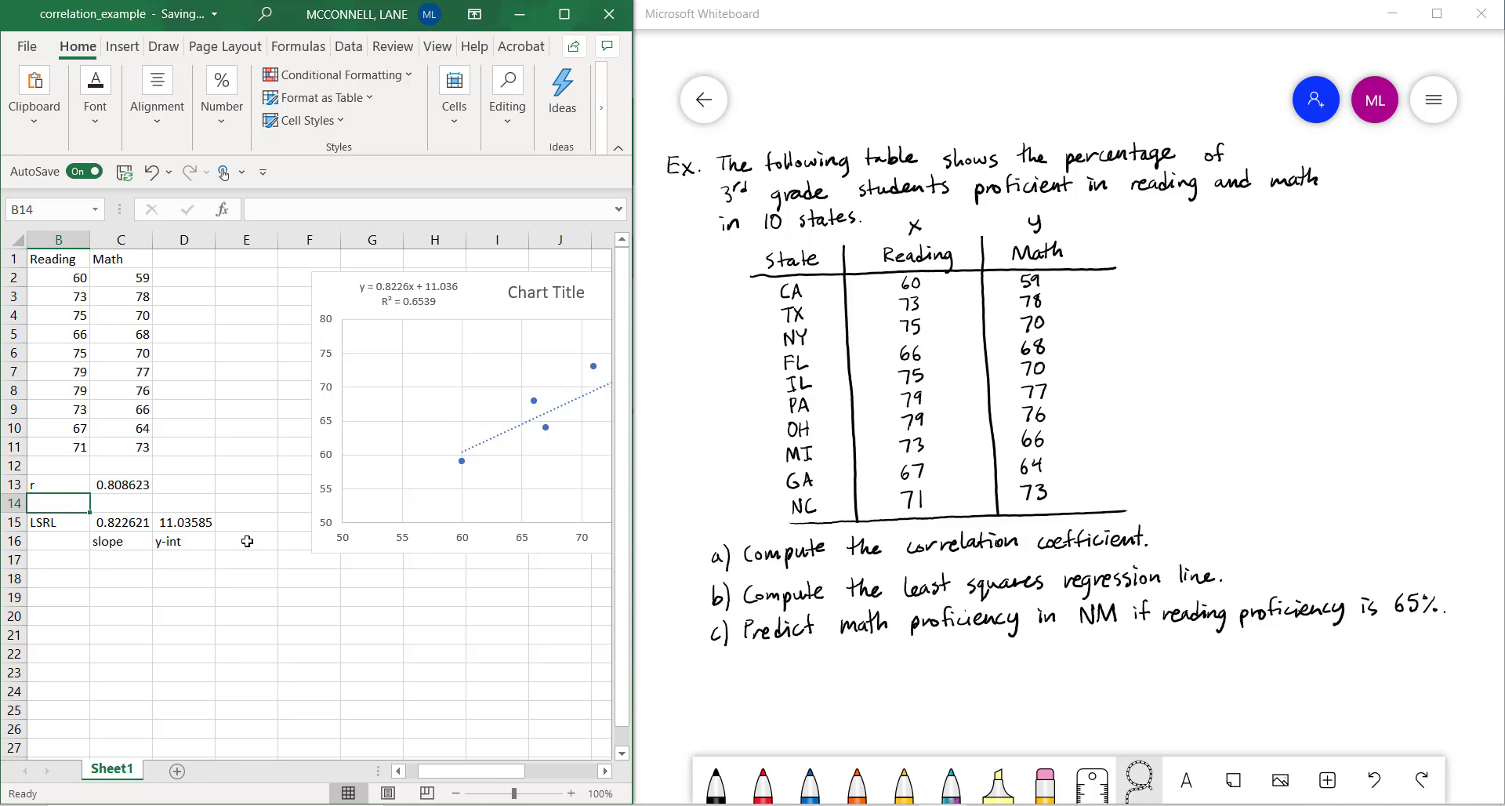
pyautogui.write('r^2')
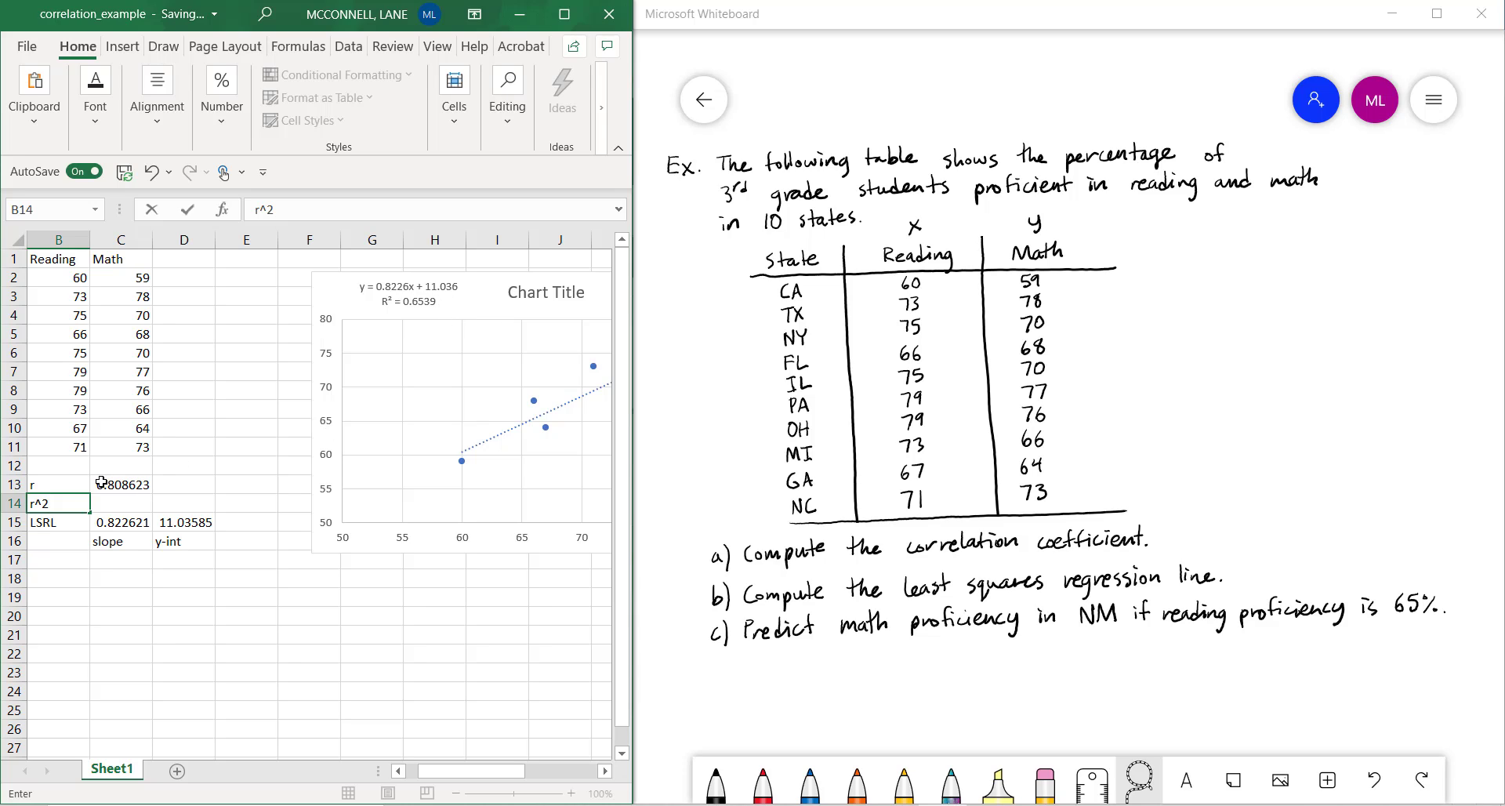
# Enter =RSQ(C2:C11,B2:B11) in cell C14, with Math as the known y values and Reading as the known x values
pyautogui.click(116, 503)
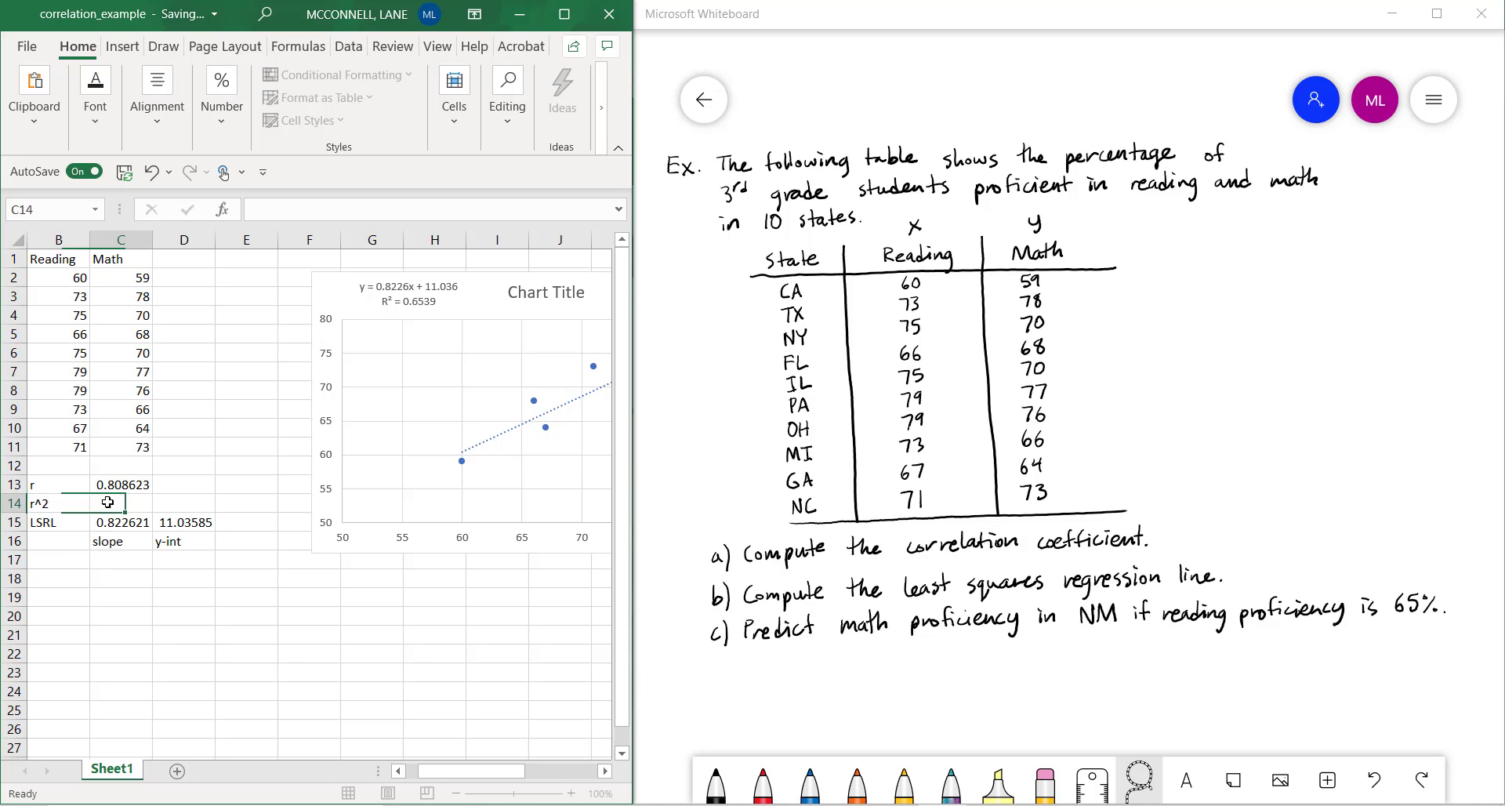
pyautogui.write('=')
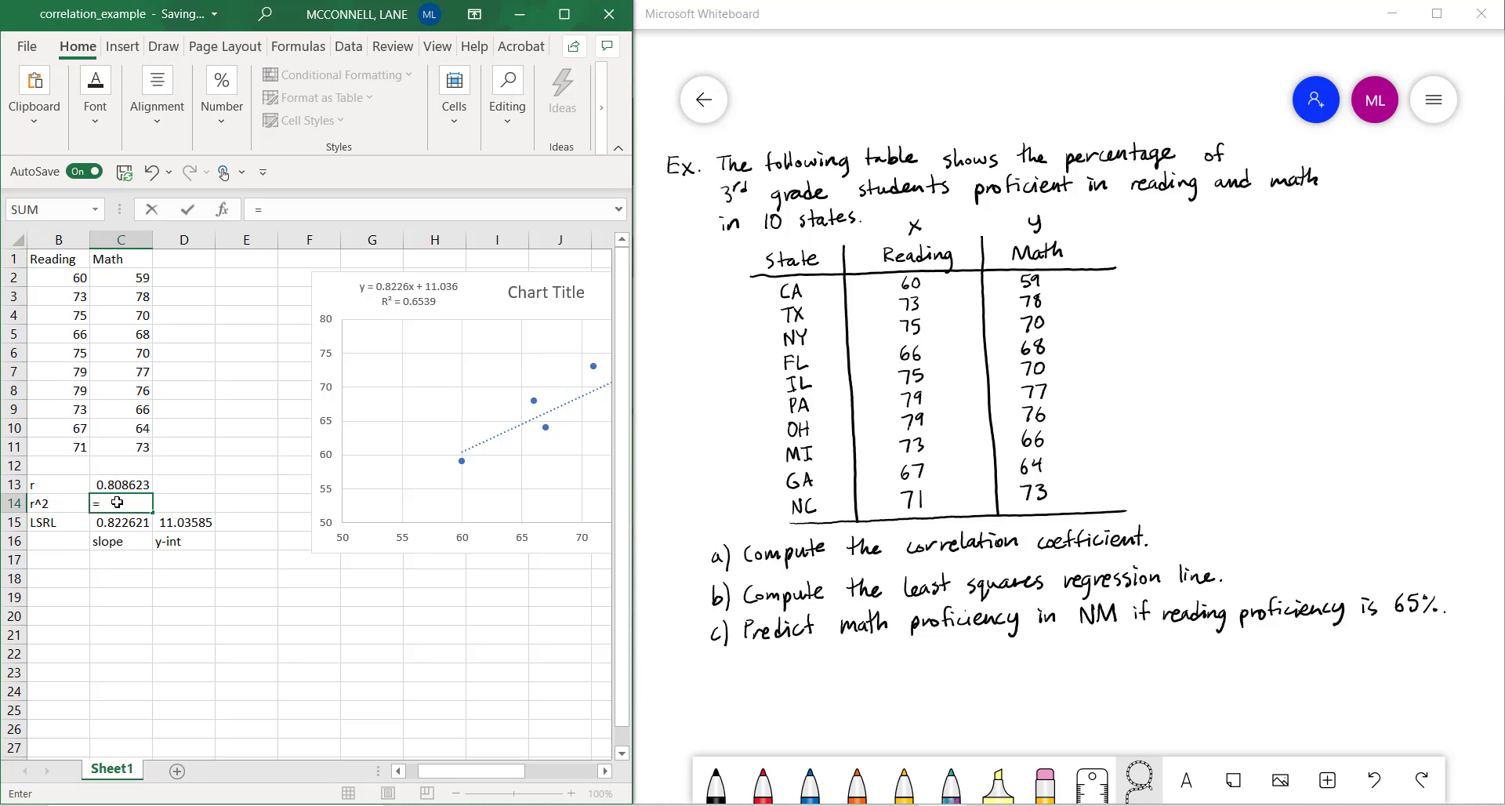
pyautogui.write('rsq')
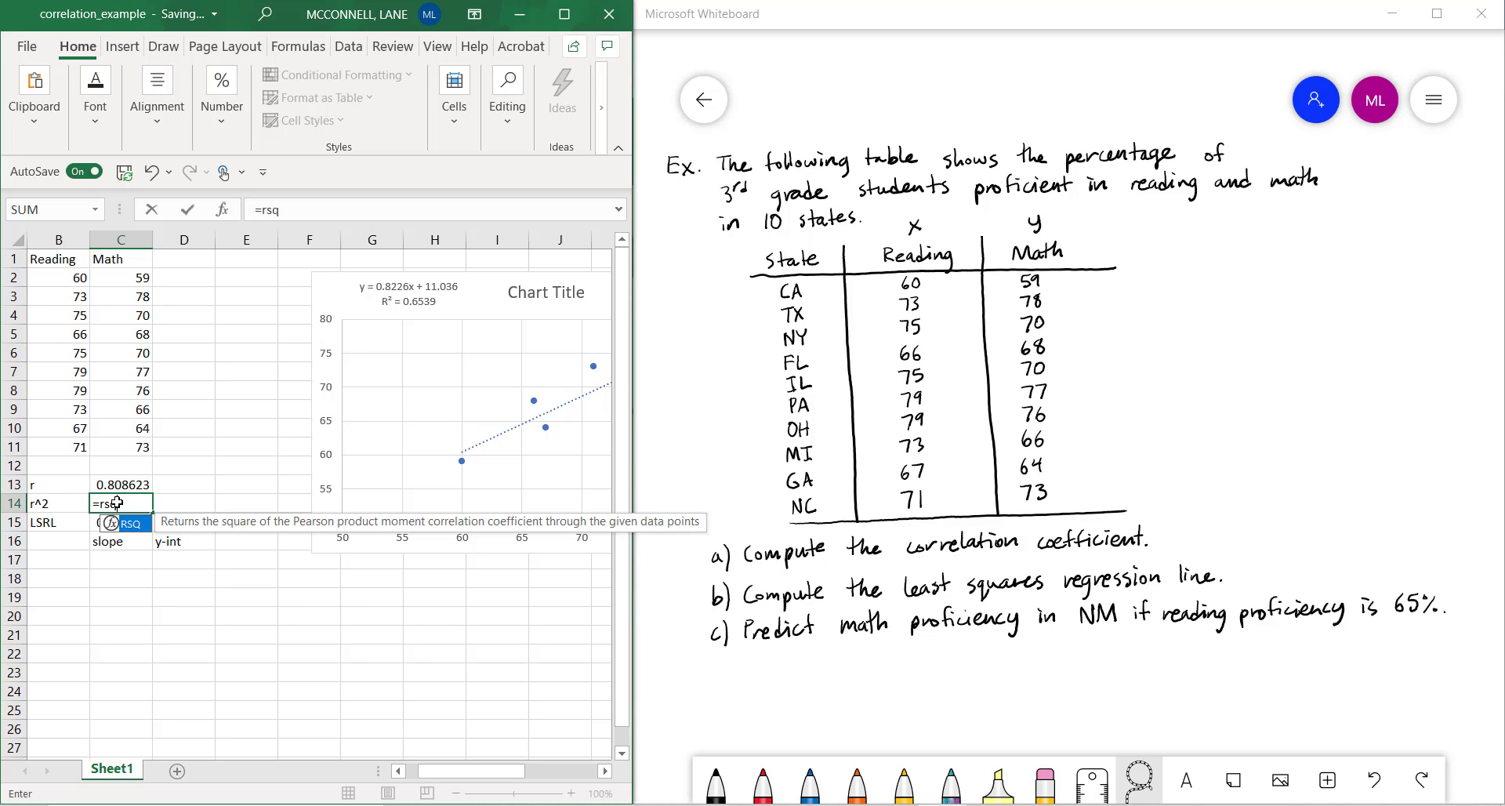
pyautogui.write('(')
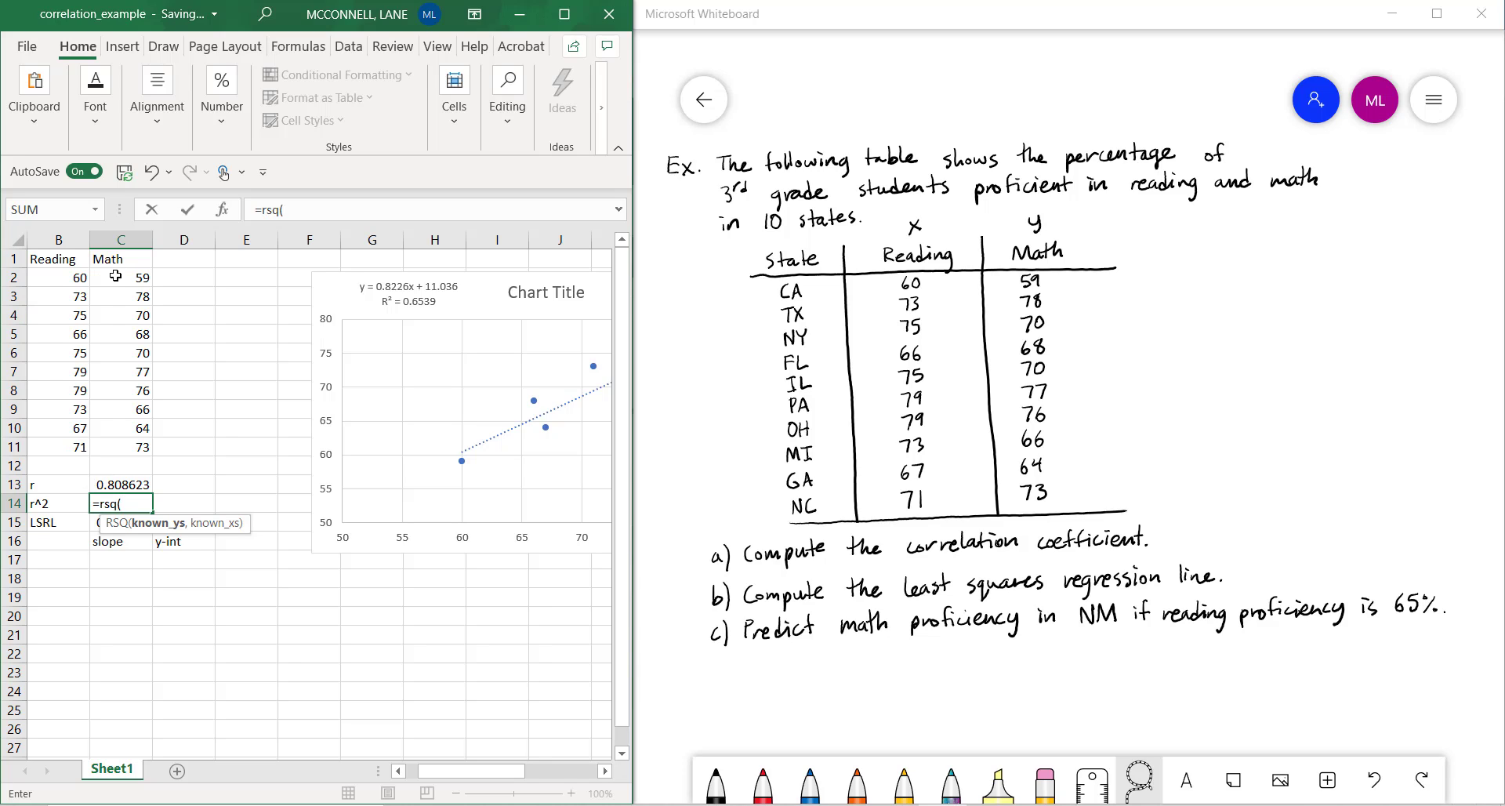
pyautogui.moveTo(122, 279); pyautogui.dragTo(127, 441)
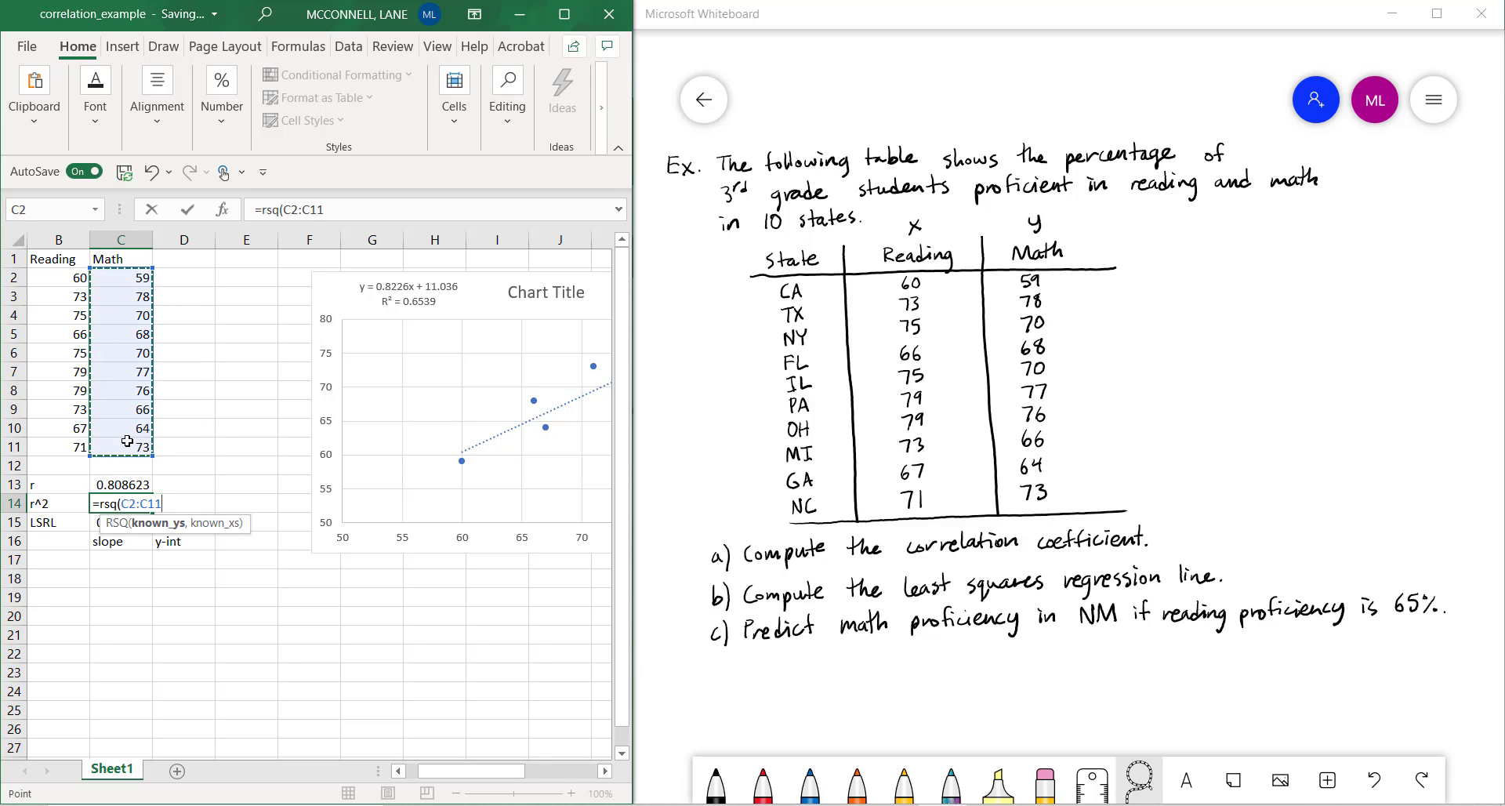
pyautogui.write(',')
pyautogui.moveTo(55, 276); pyautogui.dragTo(65, 445)
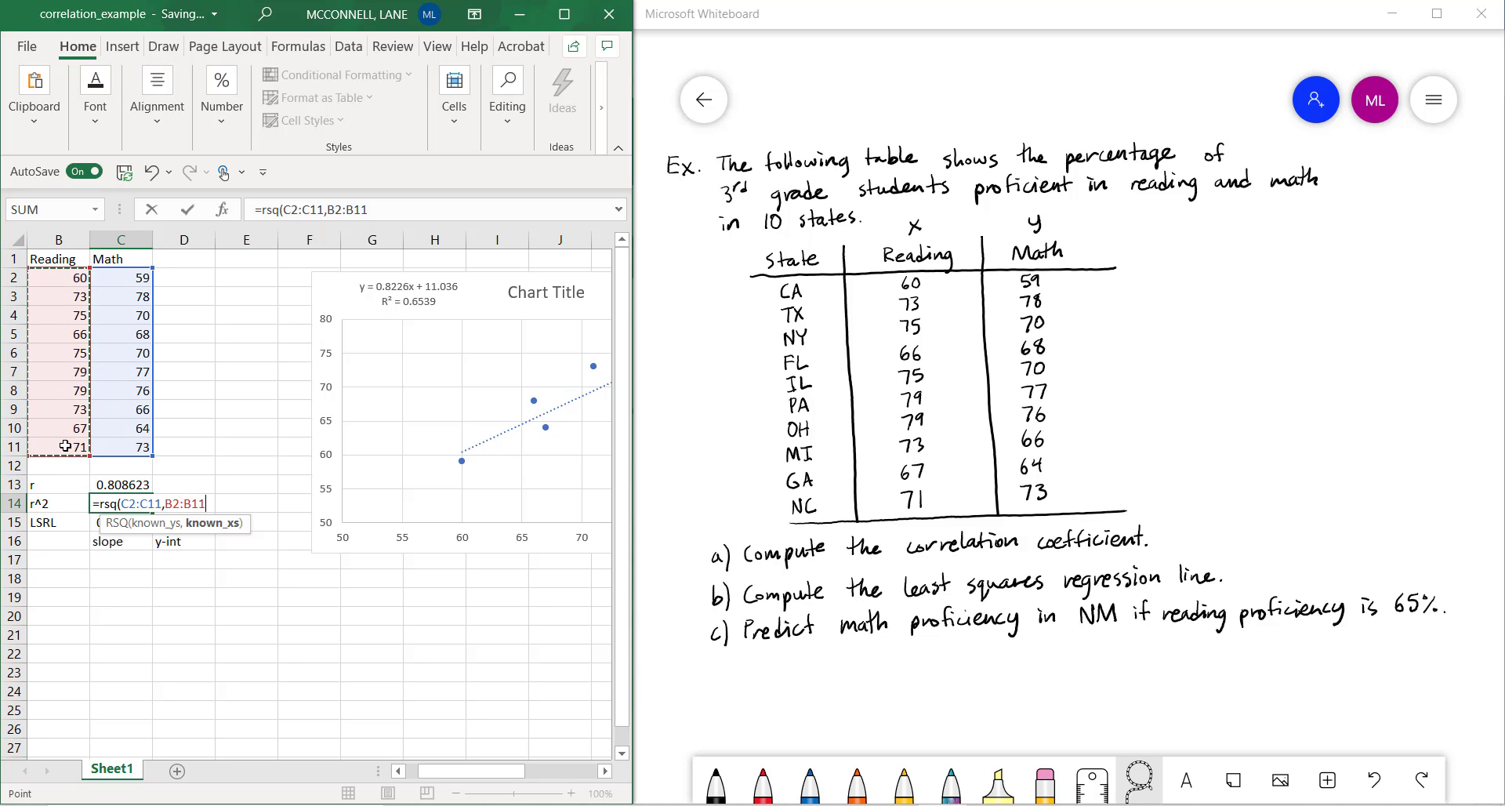
pyautogui.write(')')
pyautogui.press('Return')
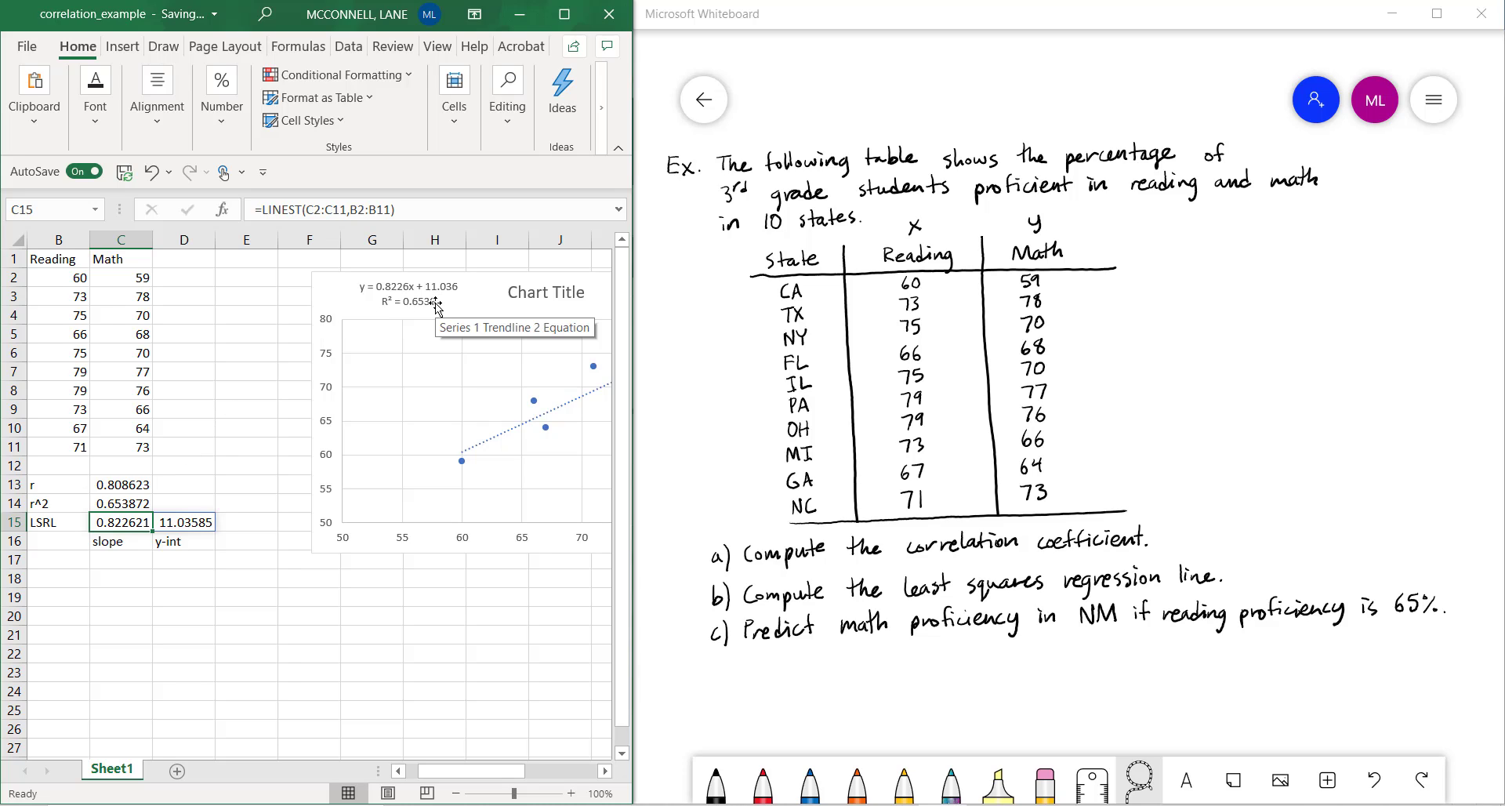
# Square the correlation coefficient by entering =0.808623^2 in cell D13 as a check on the RSQ result
pyautogui.click(174, 501)
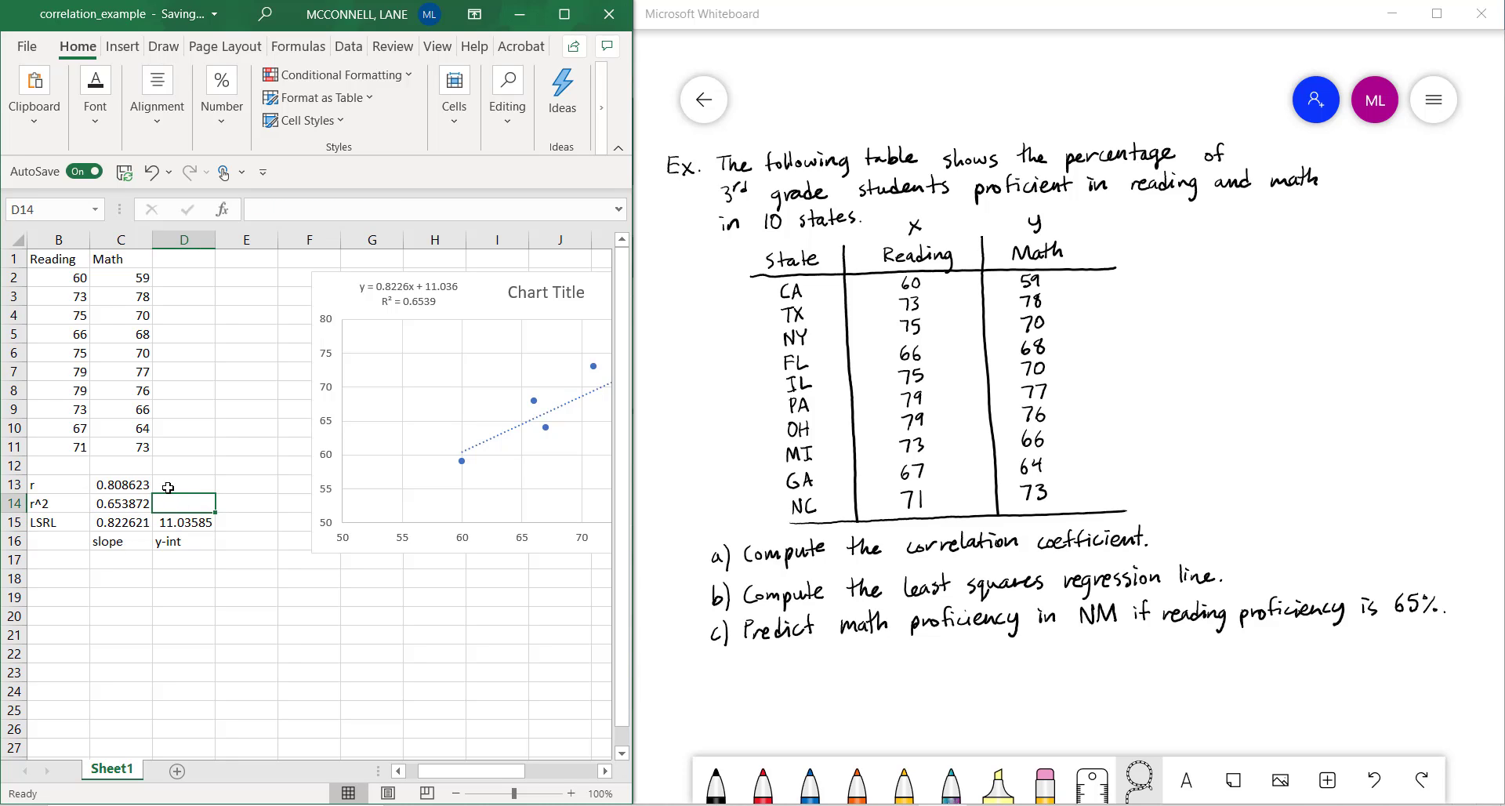
pyautogui.click(126, 503)
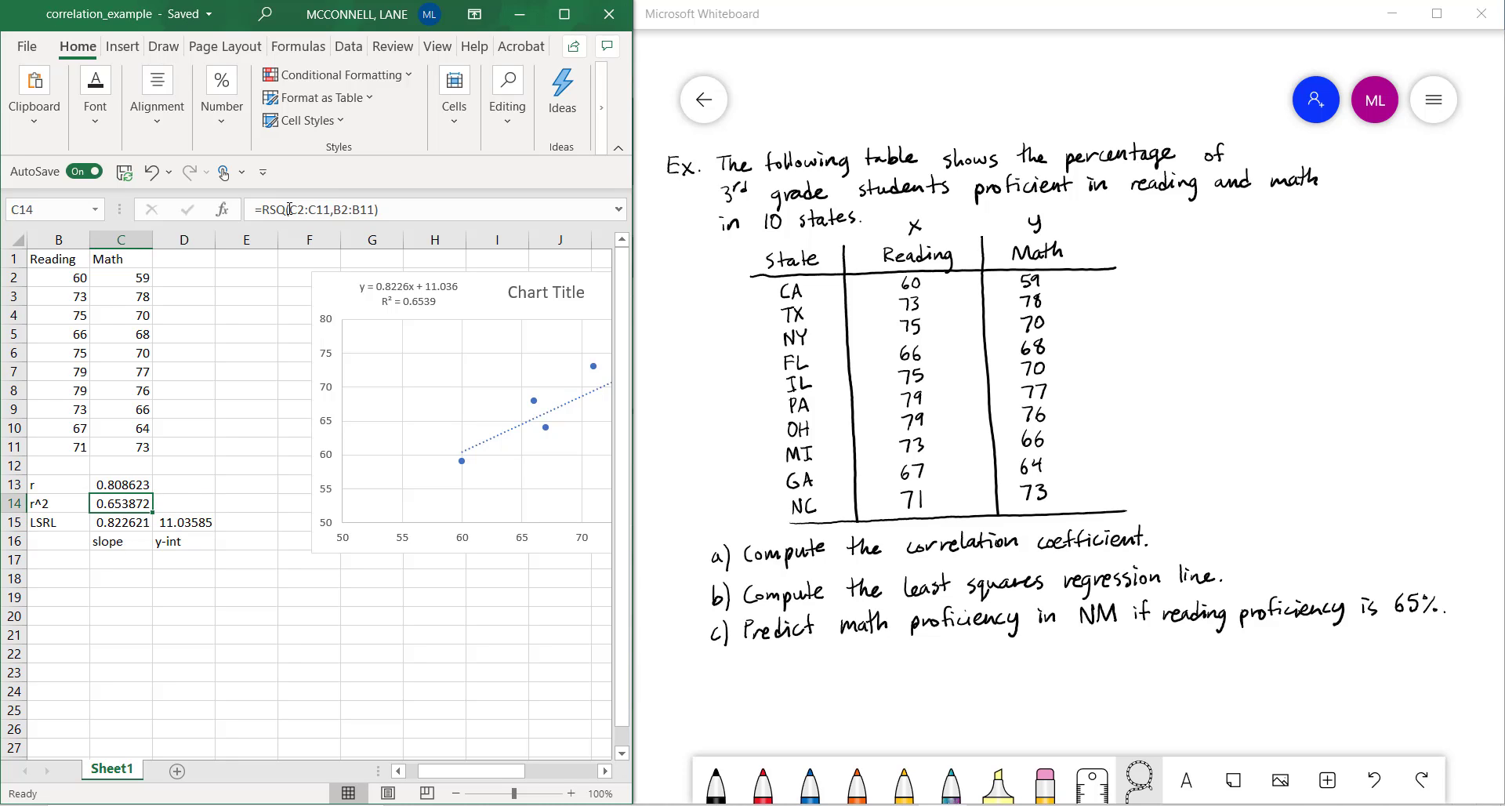
pyautogui.click(125, 483)
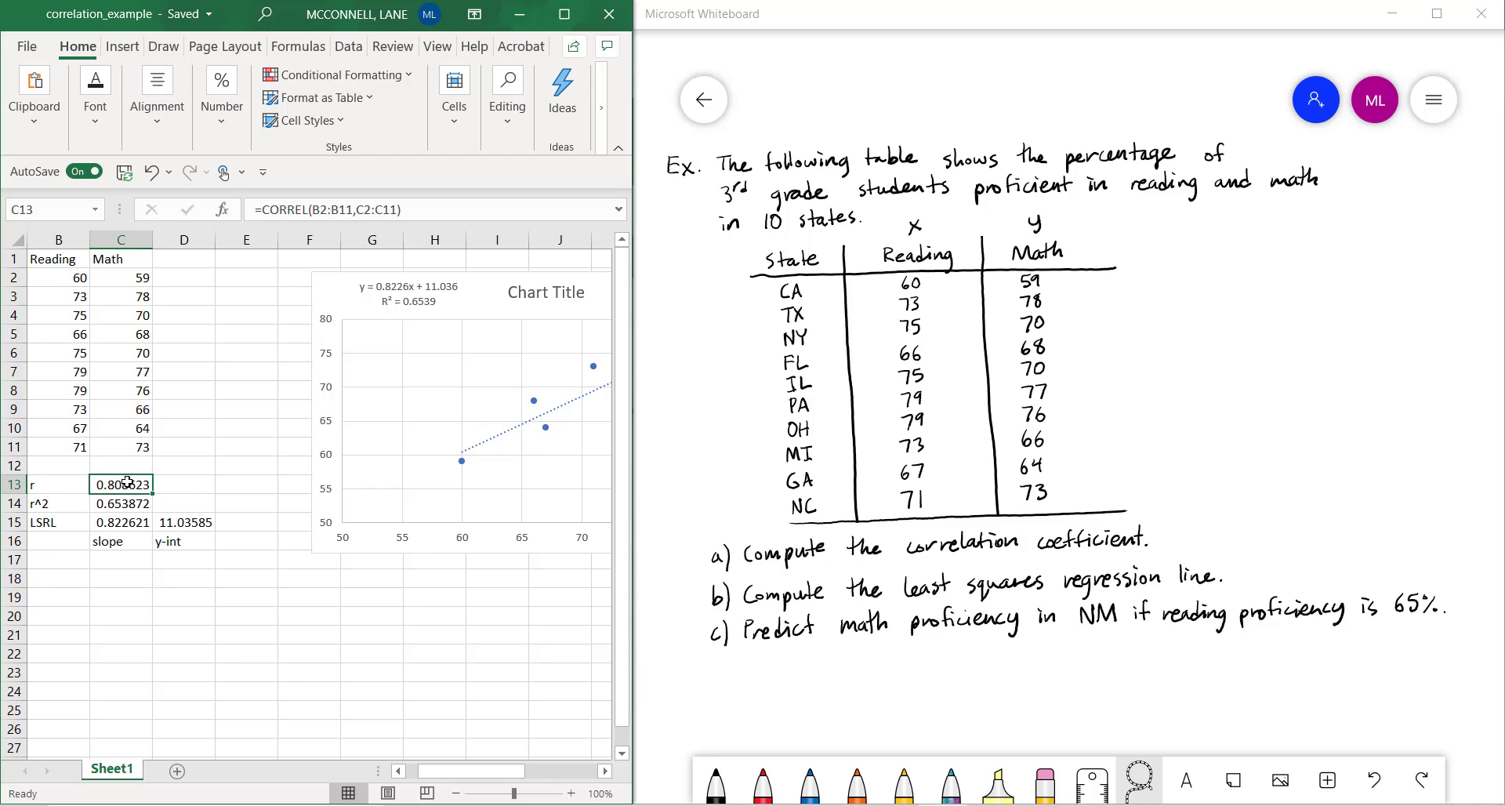
pyautogui.click(177, 481)
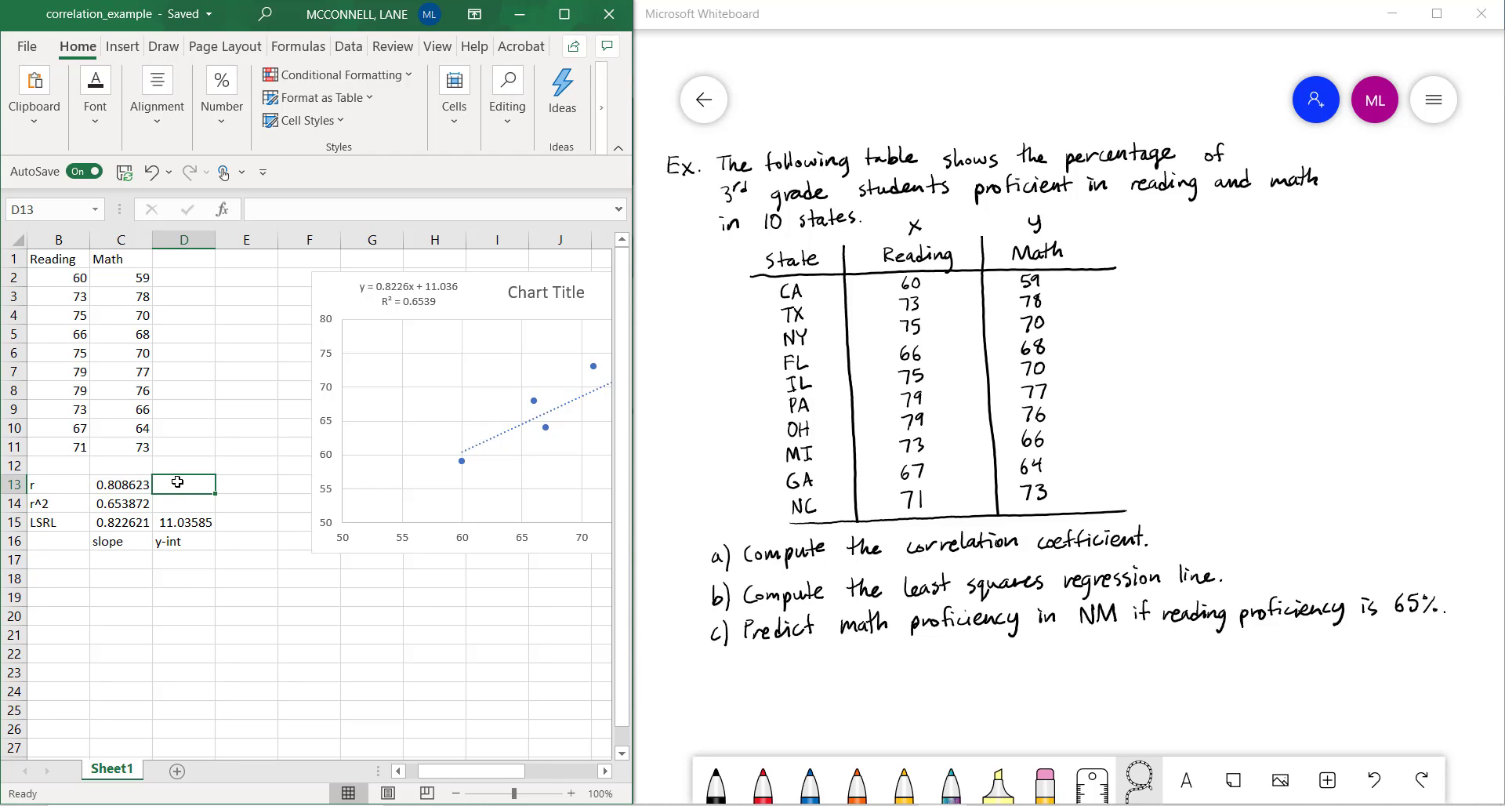
pyautogui.write('=0.808623^2')
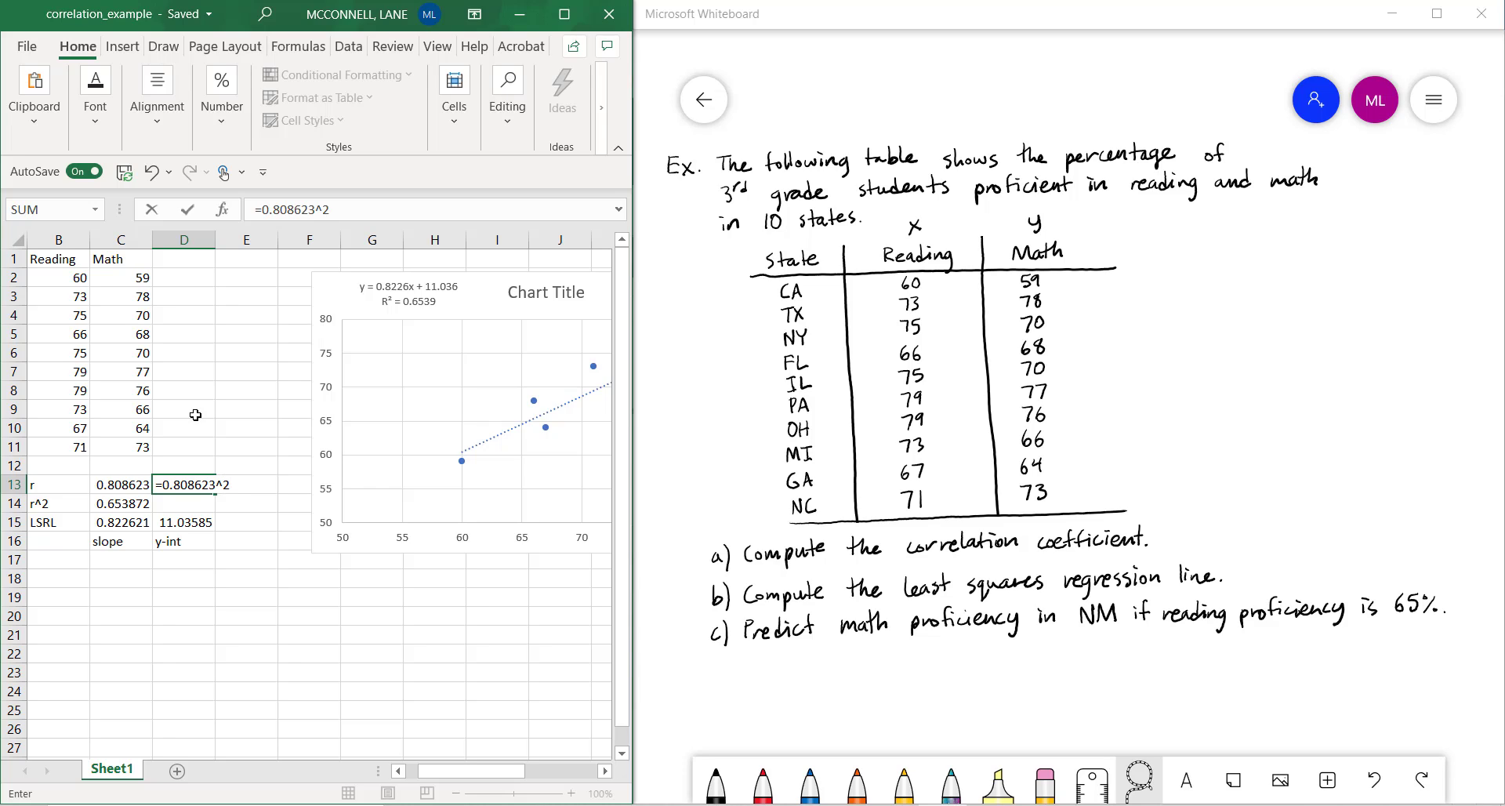
pyautogui.press('Return')
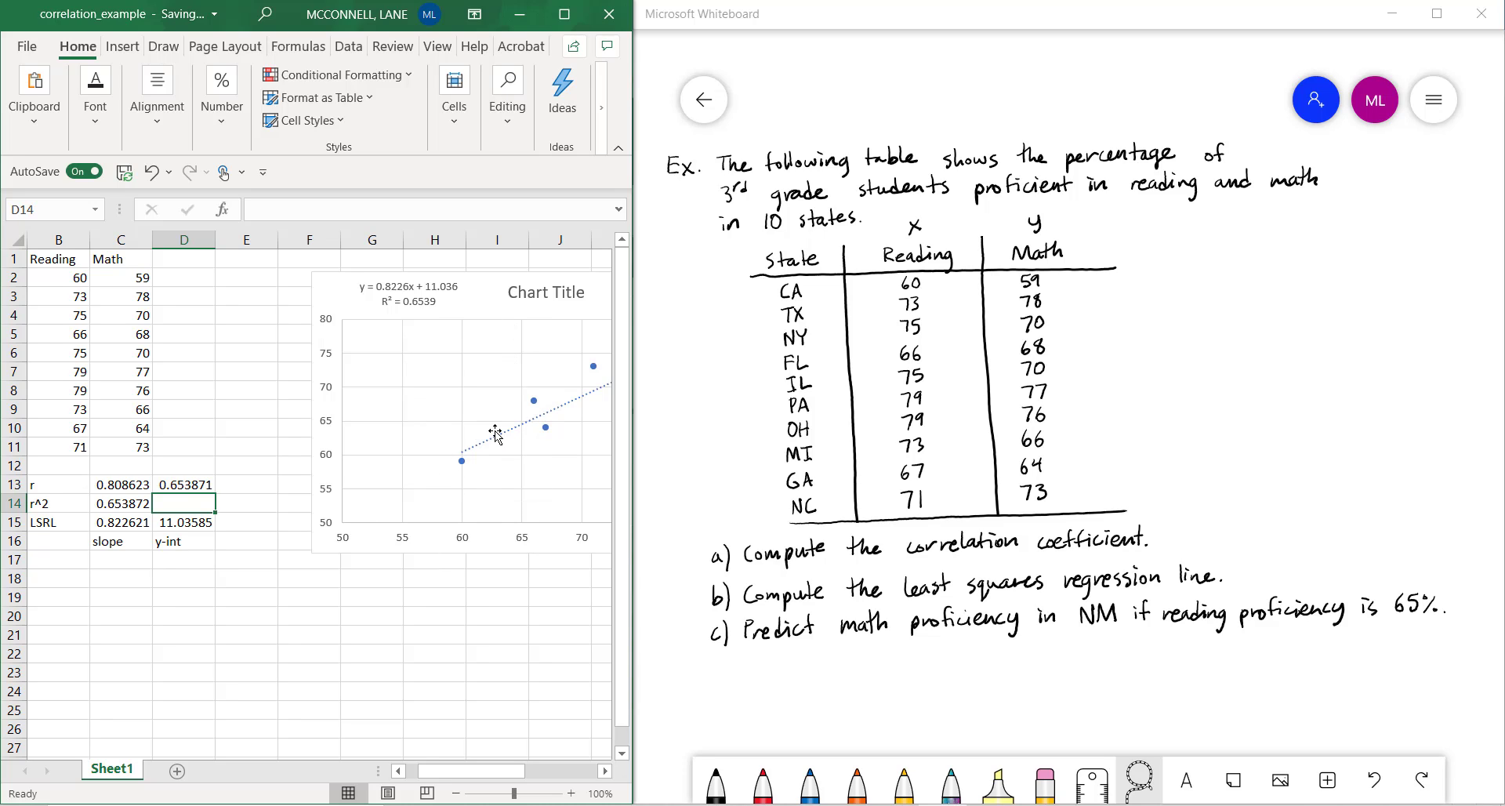
# Review the LINEST formula in the LSRL row, checking the ranges used in cell C15
pyautogui.click(66, 522)
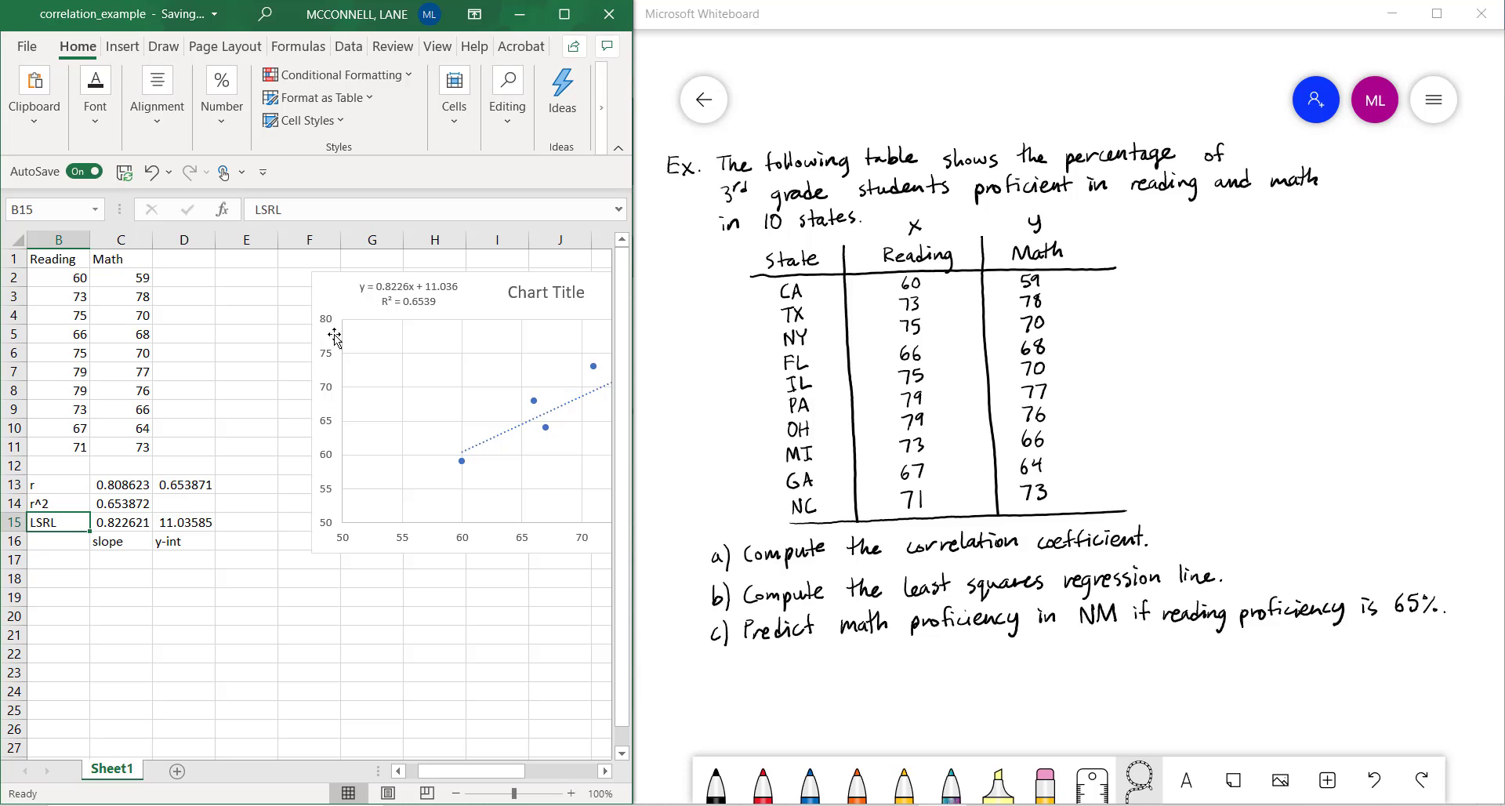
pyautogui.click(114, 520)
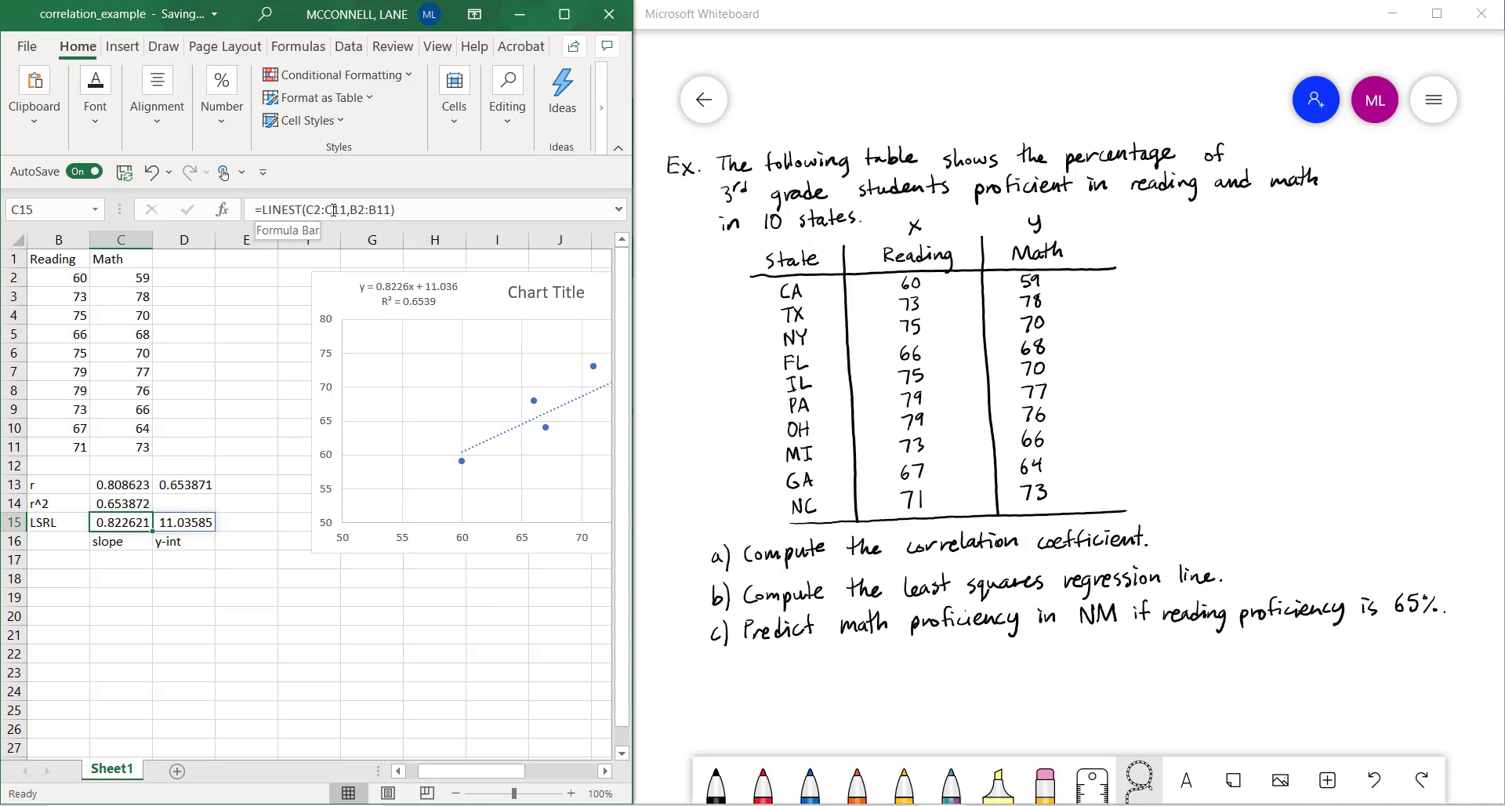
pyautogui.click(233, 521)
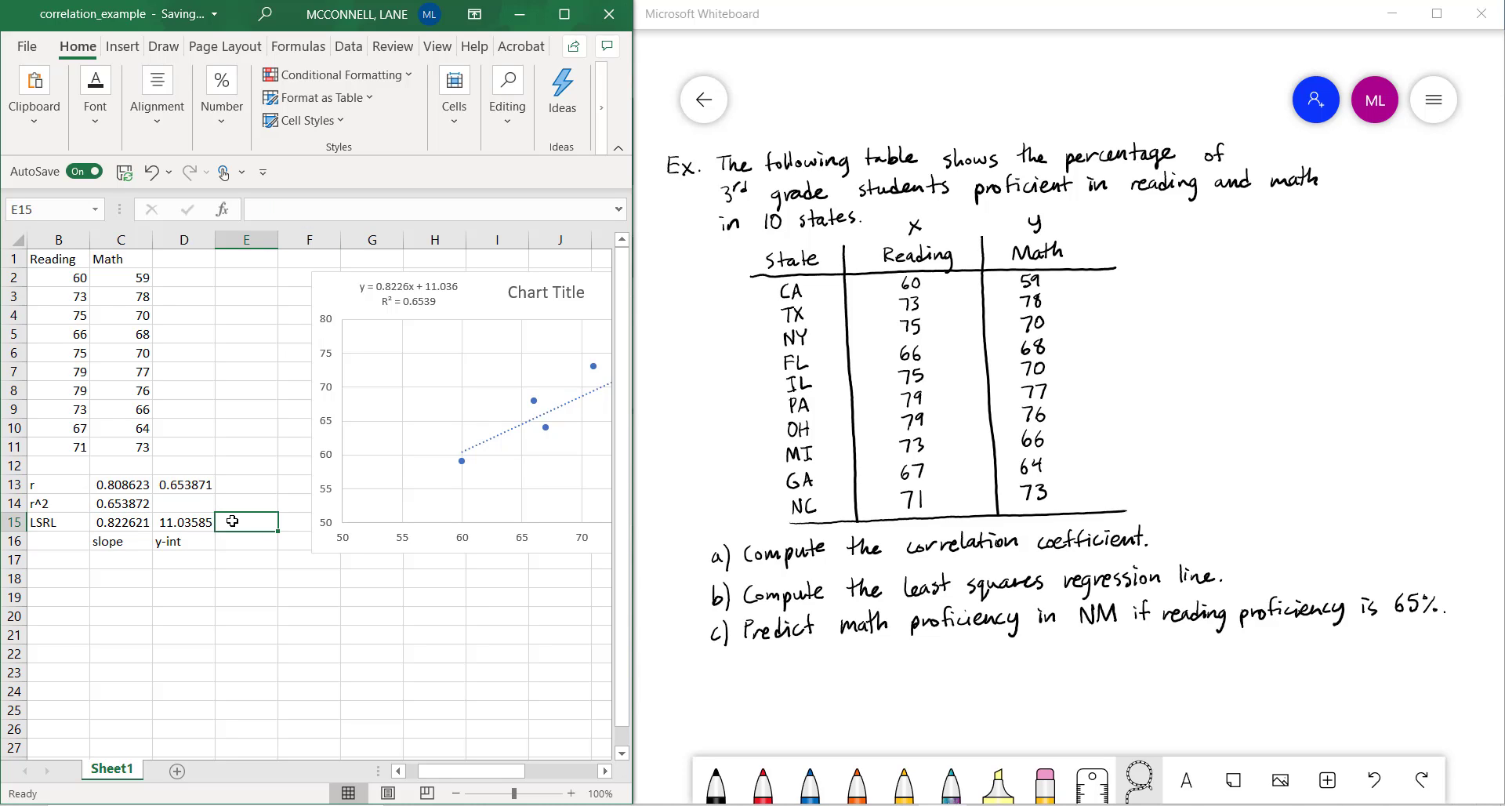